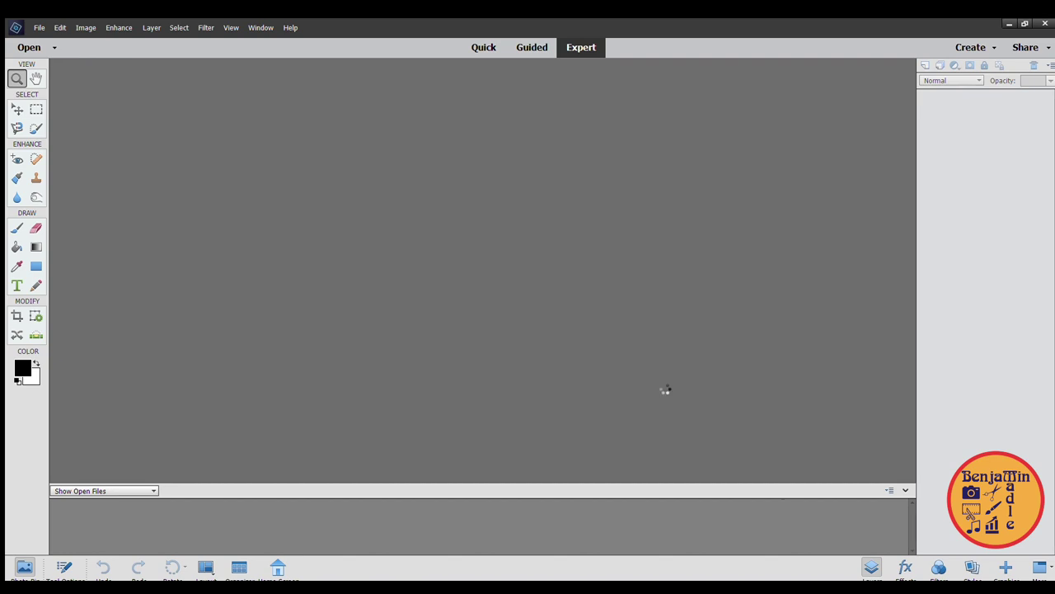
- Clone away the blemishes on the cheek and nose on the Skin layer with a 59 px Clone Stamp brush
{"action": "key", "text": "s"}
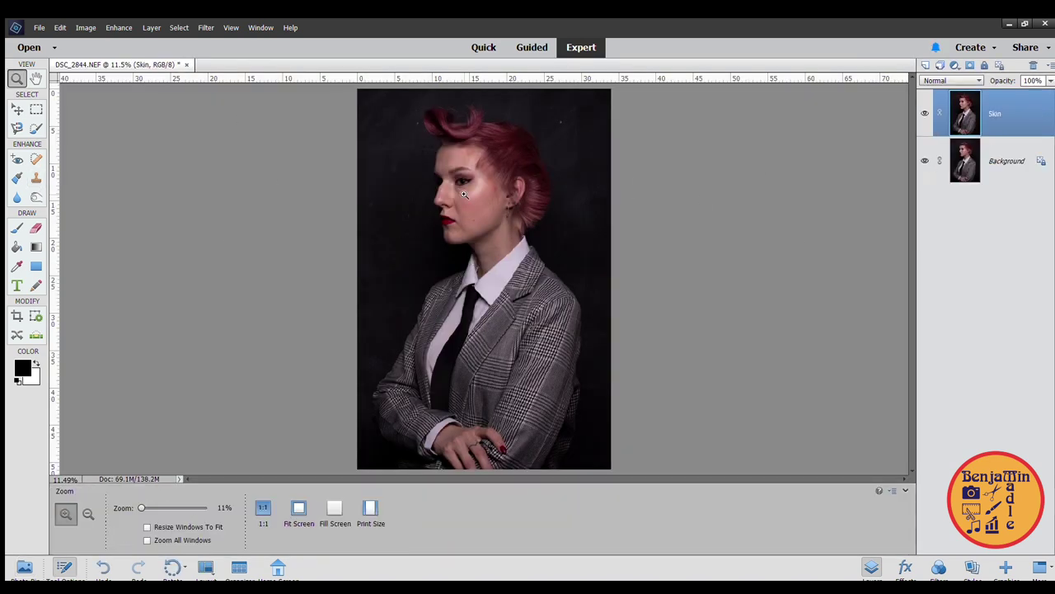
{"action": "key", "text": "ctrl+equal"}
{"action": "key", "text": "ctrl+equal"}
{"action": "key", "text": "ctrl+equal"}
{"action": "key", "text": "s"}
{"action": "key", "text": "bracketleft"}
{"action": "key", "text": "bracketleft"}
{"action": "key", "text": "bracketleft"}
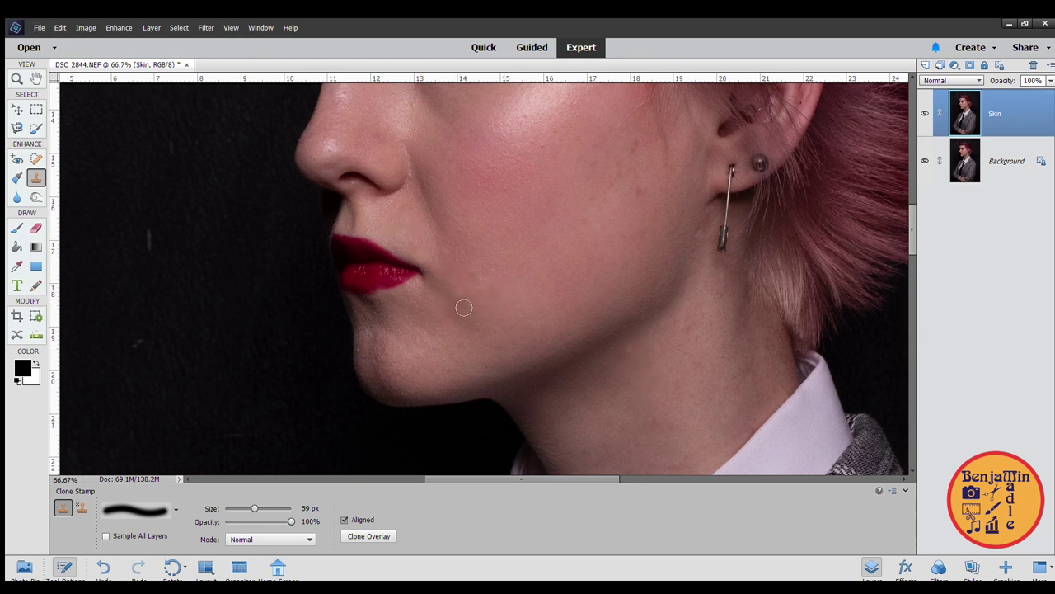
{"action": "scroll", "coordinate": [469, 308], "scroll_direction": "up", "scroll_amount": 1}
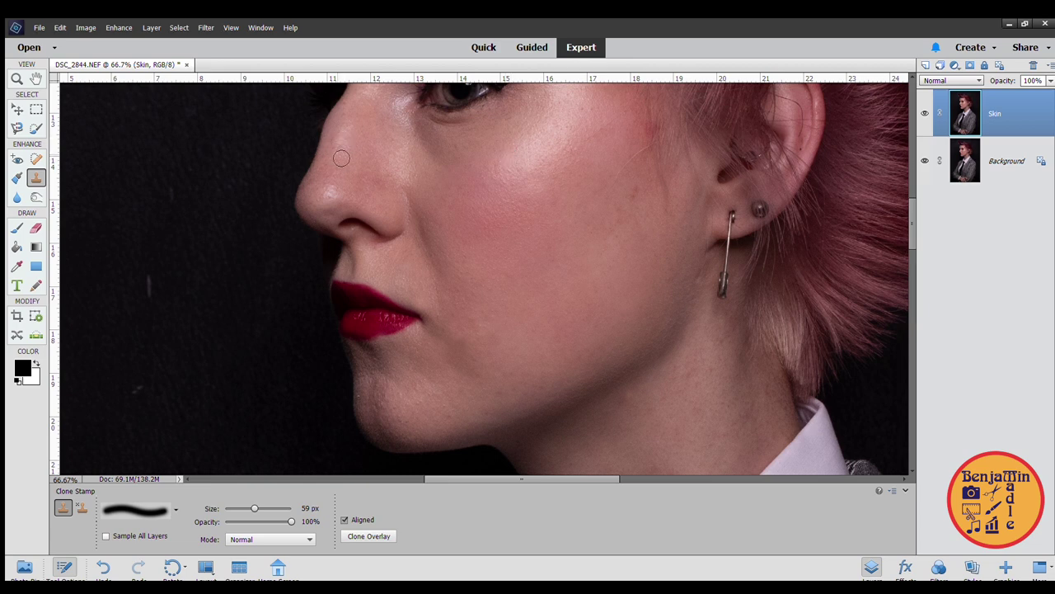
{"action": "scroll", "coordinate": [318, 185], "scroll_direction": "up", "scroll_amount": 2}
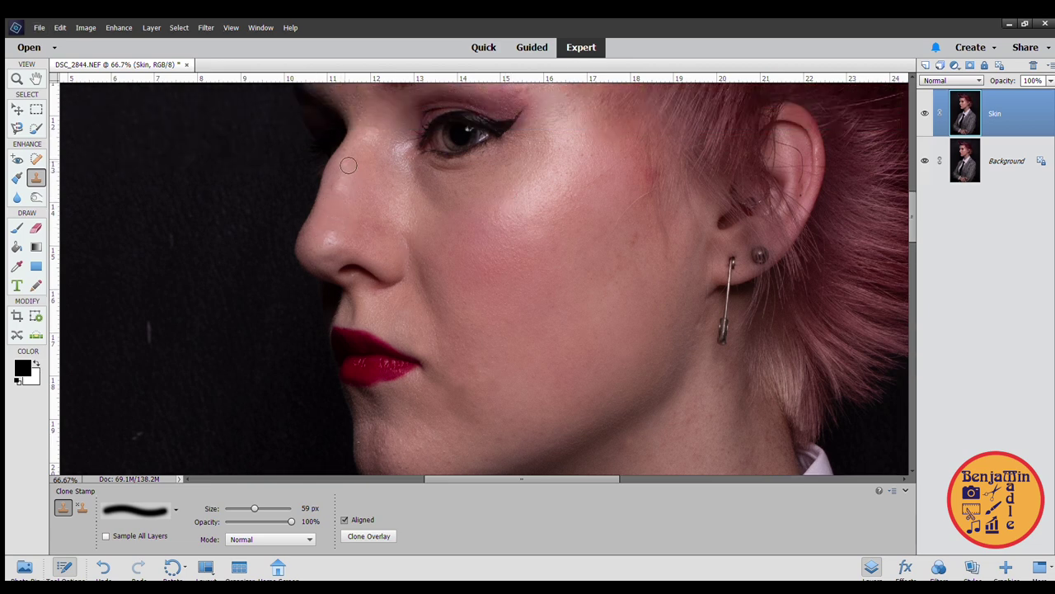
{"action": "scroll", "coordinate": [488, 368], "scroll_direction": "up", "scroll_amount": 1}
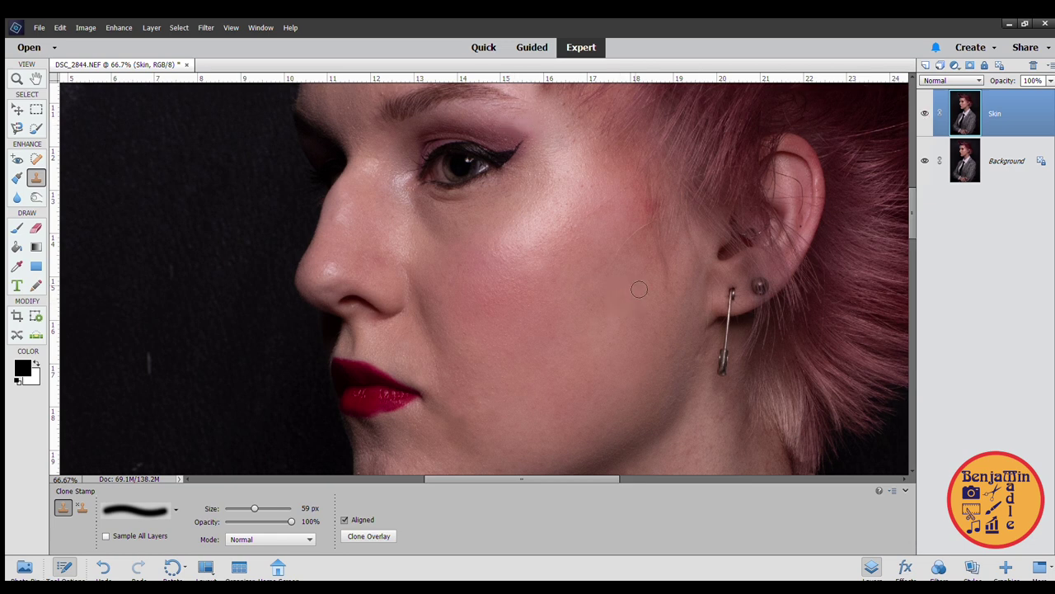
- Retouch the skin of the neck, jaw and chin with the Clone Stamp, reducing the brush to 24 px for the chin edge
{"action": "scroll", "coordinate": [481, 362], "scroll_direction": "down", "scroll_amount": 1}
{"action": "scroll", "coordinate": [463, 363], "scroll_direction": "down", "scroll_amount": 3}
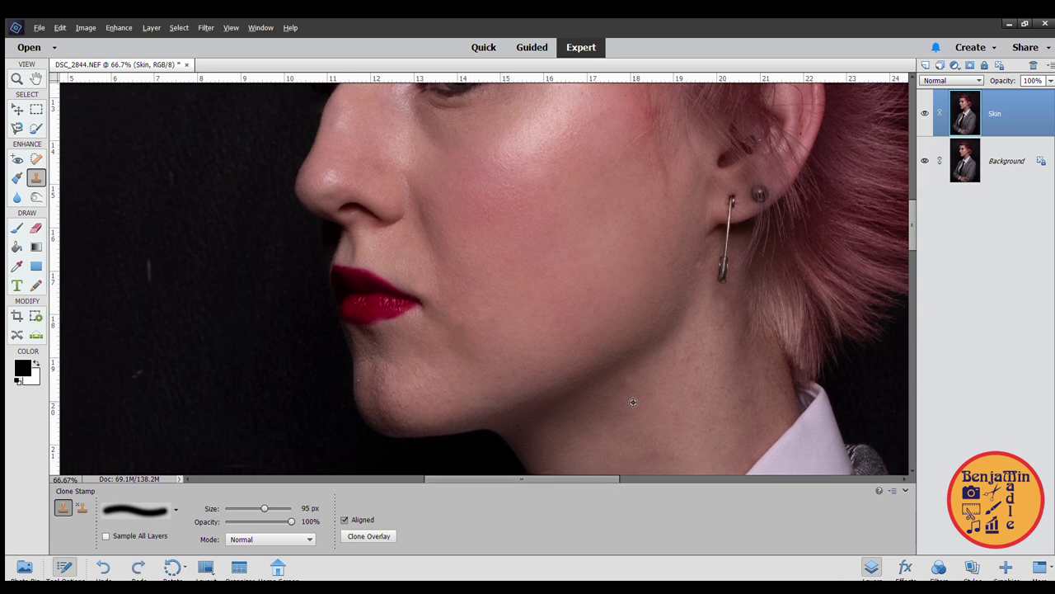
{"action": "key", "text": "bracketleft"}
{"action": "key", "text": "bracketleft"}
{"action": "key", "text": "bracketleft"}
{"action": "key", "text": "bracketleft"}
{"action": "scroll", "coordinate": [517, 331], "scroll_direction": "down", "scroll_amount": 2}
{"action": "key", "text": "bracketleft"}
{"action": "key", "text": "bracketleft"}
{"action": "key", "text": "bracketleft"}
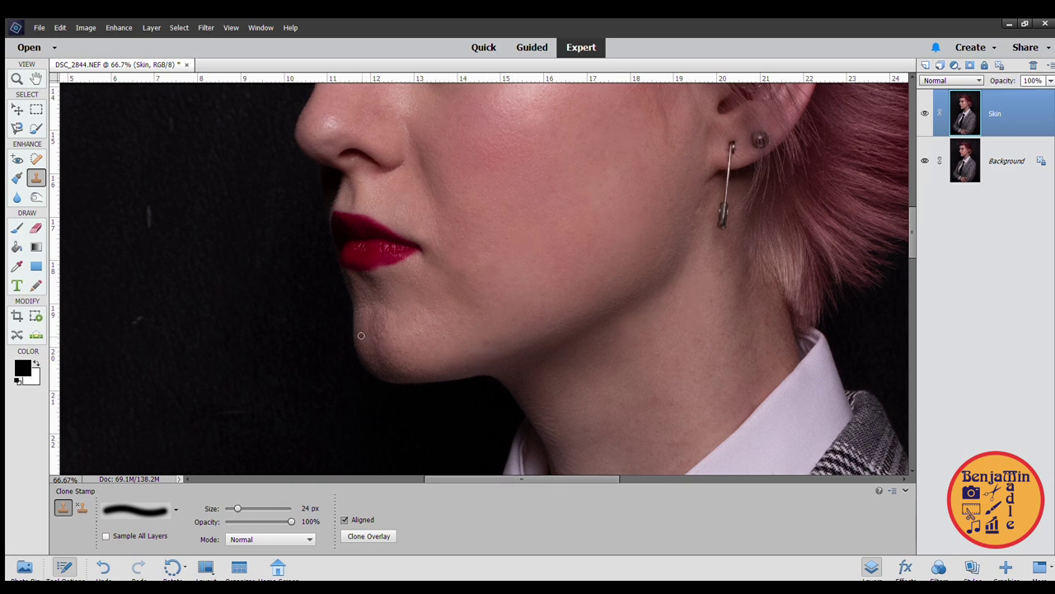
- Retouch the skin of the forehead, temple and chin with a 50 px Clone Stamp brush
{"action": "scroll", "coordinate": [392, 397], "scroll_direction": "up", "scroll_amount": 10}
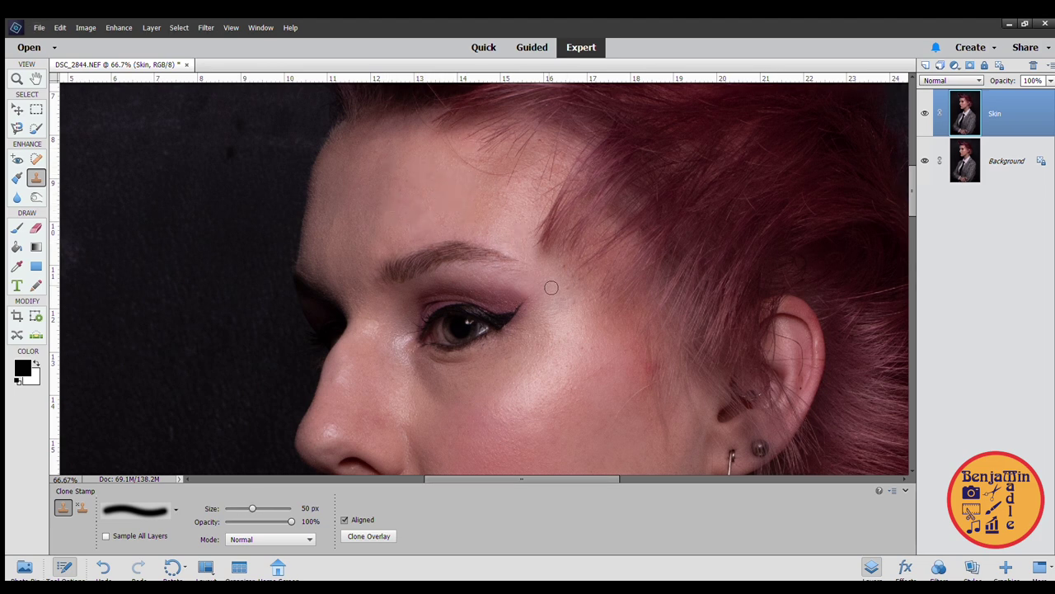
{"action": "scroll", "coordinate": [490, 224], "scroll_direction": "up", "scroll_amount": 1}
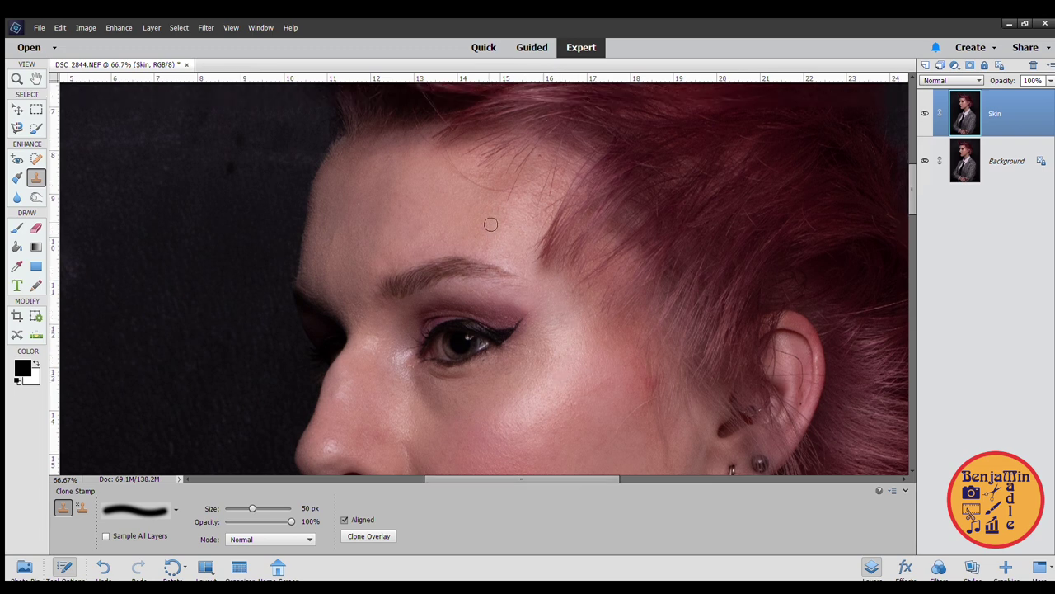
{"action": "scroll", "coordinate": [511, 236], "scroll_direction": "down", "scroll_amount": 5}
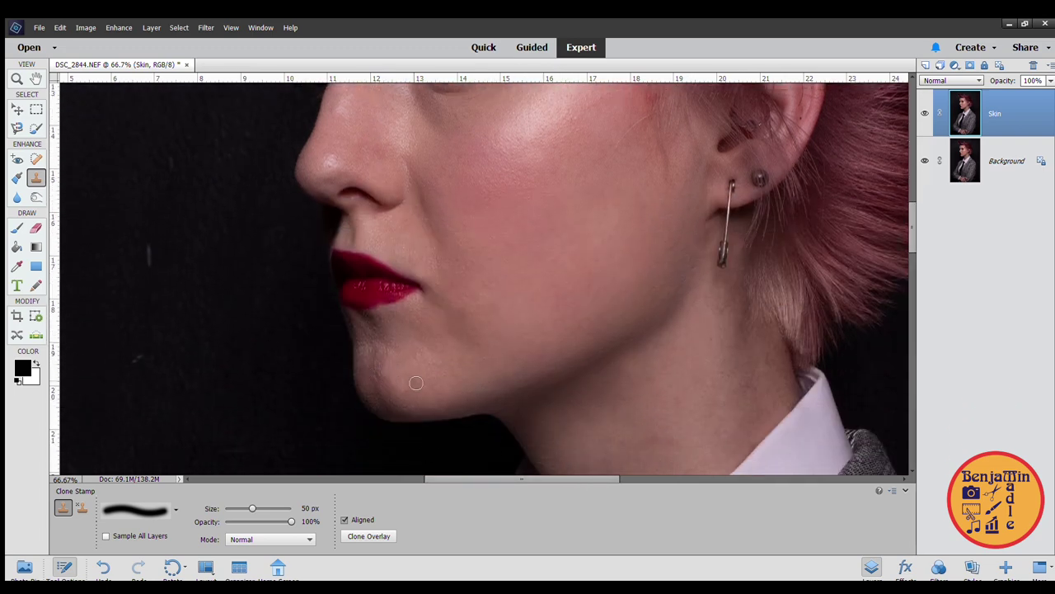
- Clone away the marks on the neck above the shirt collar with an 85 px brush, sampling nearby neck skin
{"action": "scroll", "coordinate": [602, 369], "scroll_direction": "down", "scroll_amount": 3}
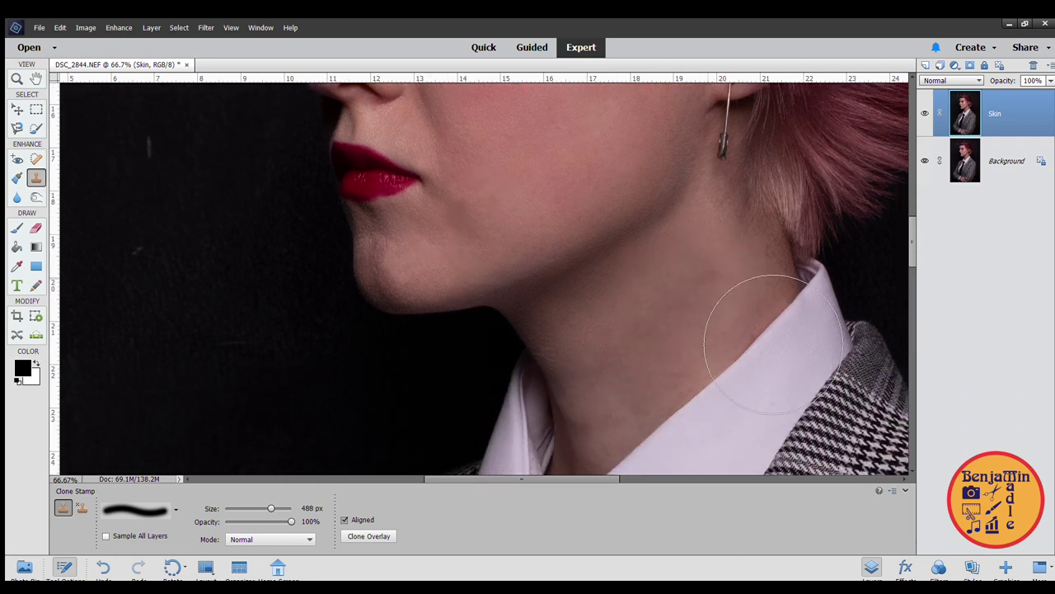
{"action": "key", "text": "bracketleft"}
{"action": "key", "text": "bracketleft"}
{"action": "key", "text": "bracketleft"}
{"action": "key", "text": "bracketleft"}
{"action": "key", "text": "bracketleft"}
{"action": "key", "text": "bracketleft"}
{"action": "key", "text": "bracketleft"}
{"action": "key", "text": "bracketleft"}
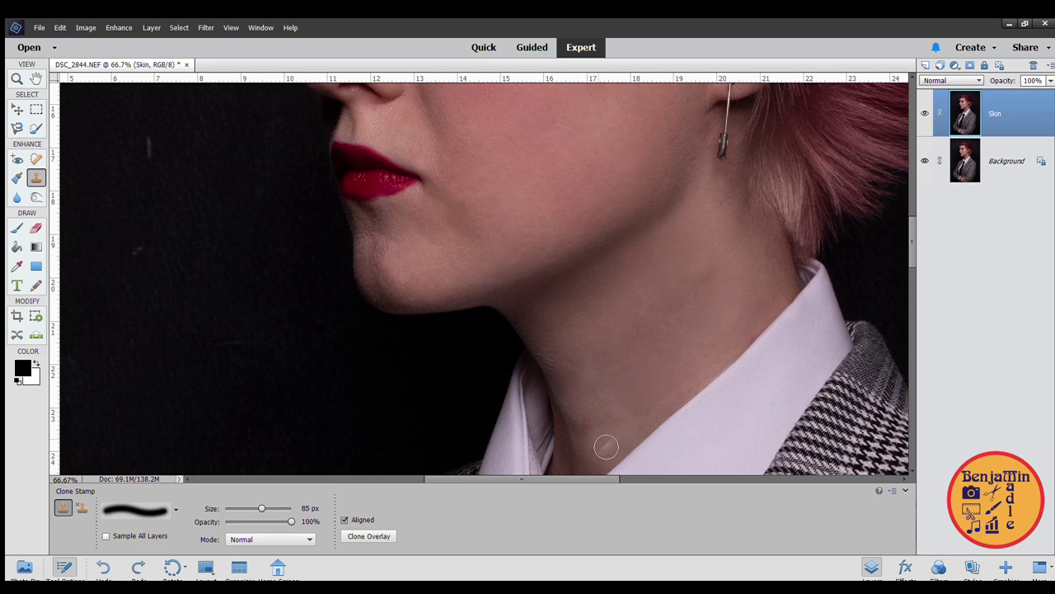
{"action": "left_click", "coordinate": [577, 400], "text": "alt"}
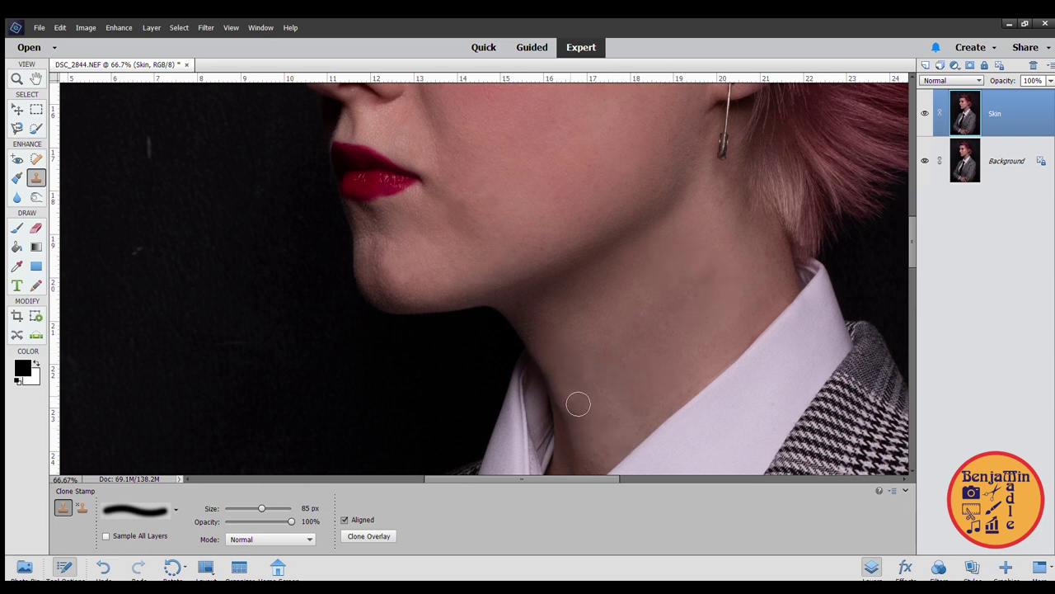
- Retouch the skin along the jawline and cheek with the Clone Stamp brush enlarged to 95 px
{"action": "key", "text": "bracketright"}
{"action": "scroll", "coordinate": [655, 302], "scroll_direction": "up", "scroll_amount": 4}
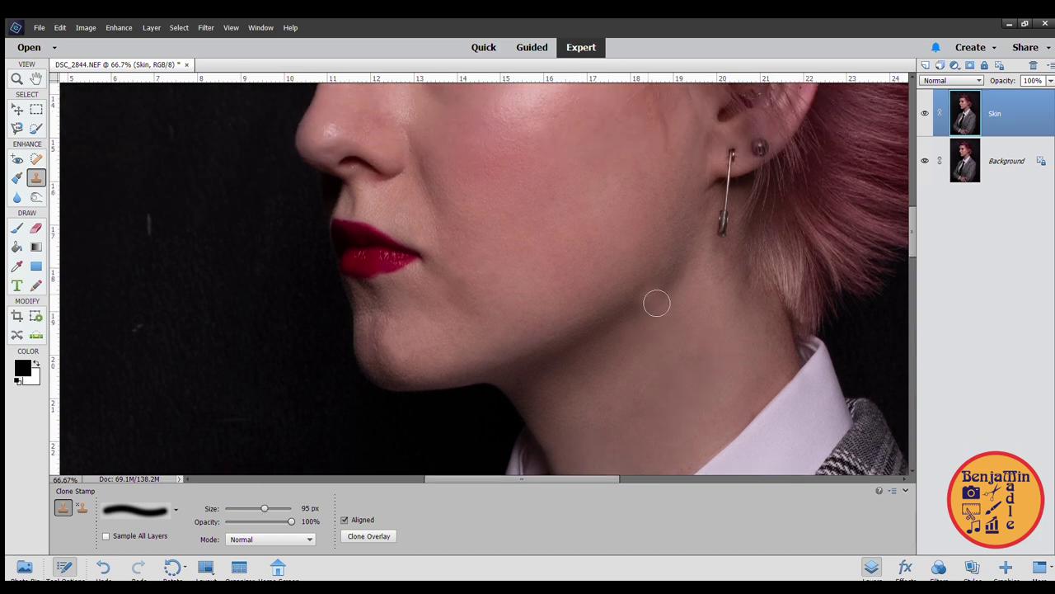
{"action": "scroll", "coordinate": [502, 387], "scroll_direction": "up", "scroll_amount": 2}
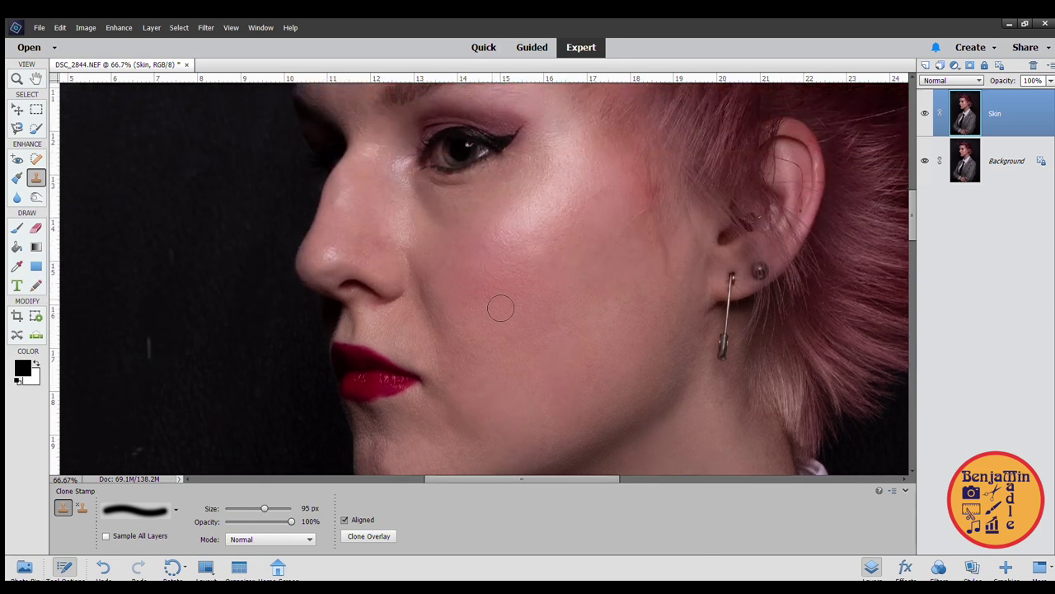
{"action": "scroll", "coordinate": [320, 258], "scroll_direction": "up", "scroll_amount": 2}
- Compare the whole portrait and the face with and without the retouched Skin layer
{"action": "left_click", "coordinate": [18, 80]}
{"action": "left_click", "coordinate": [298, 509]}
{"action": "left_click", "coordinate": [925, 114]}
{"action": "left_click", "coordinate": [925, 114]}
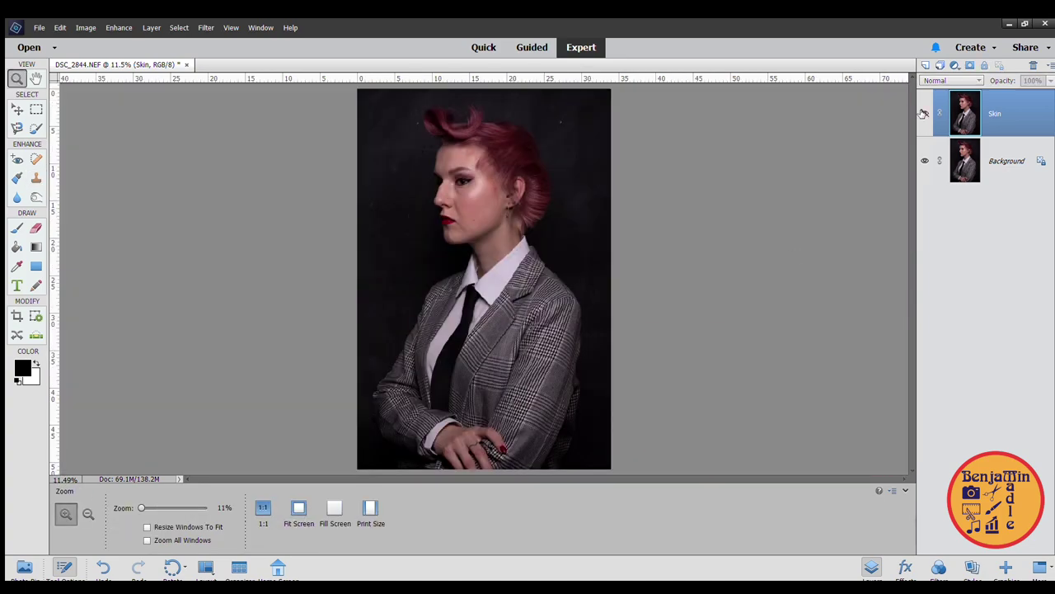
{"action": "left_click", "coordinate": [474, 191]}
{"action": "left_click", "coordinate": [474, 192]}
{"action": "scroll", "coordinate": [474, 198], "scroll_direction": "up", "scroll_amount": 3}
{"action": "left_click", "coordinate": [925, 114]}
{"action": "left_click", "coordinate": [925, 114]}
- Retouch the forehead above the eyebrow at 100% zoom with the 95 px Clone Stamp
{"action": "left_click", "coordinate": [410, 210]}
{"action": "left_click", "coordinate": [409, 210]}
{"action": "key", "text": "s"}
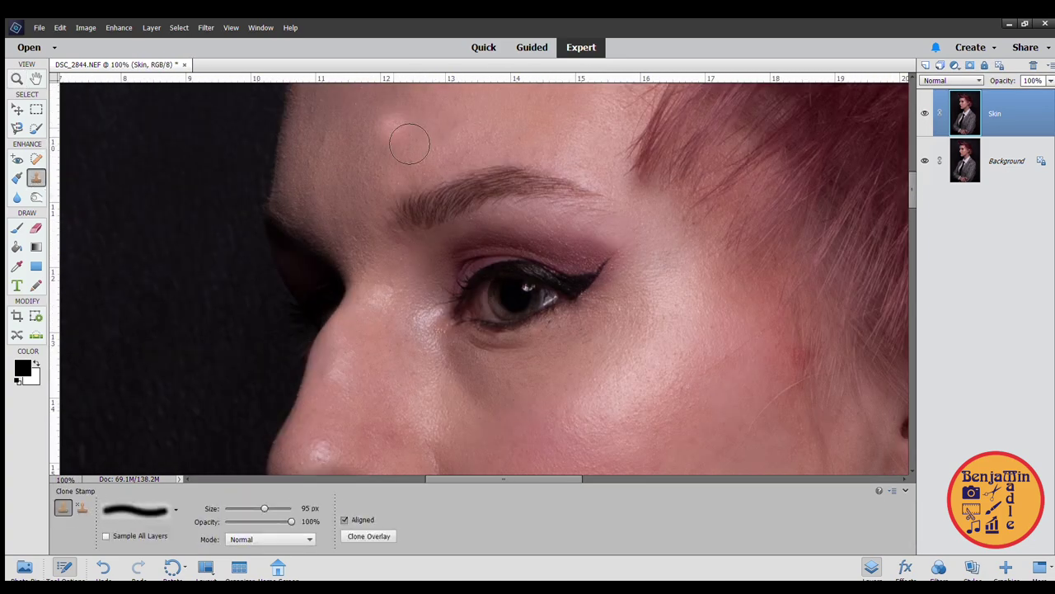
- Toggle the Skin layer's visibility to check the forehead and face retouching against the original
{"action": "left_click", "coordinate": [18, 80]}
{"action": "scroll", "coordinate": [371, 198], "scroll_direction": "down", "scroll_amount": 4}
{"action": "left_click", "coordinate": [925, 113]}
{"action": "left_click", "coordinate": [925, 113]}
{"action": "left_click", "coordinate": [925, 114]}
{"action": "left_click", "coordinate": [925, 114]}
- Continue retouching the face with the 95 px Clone Stamp, sampling skin on the upper cheek near the temple
{"action": "left_click", "coordinate": [35, 179]}
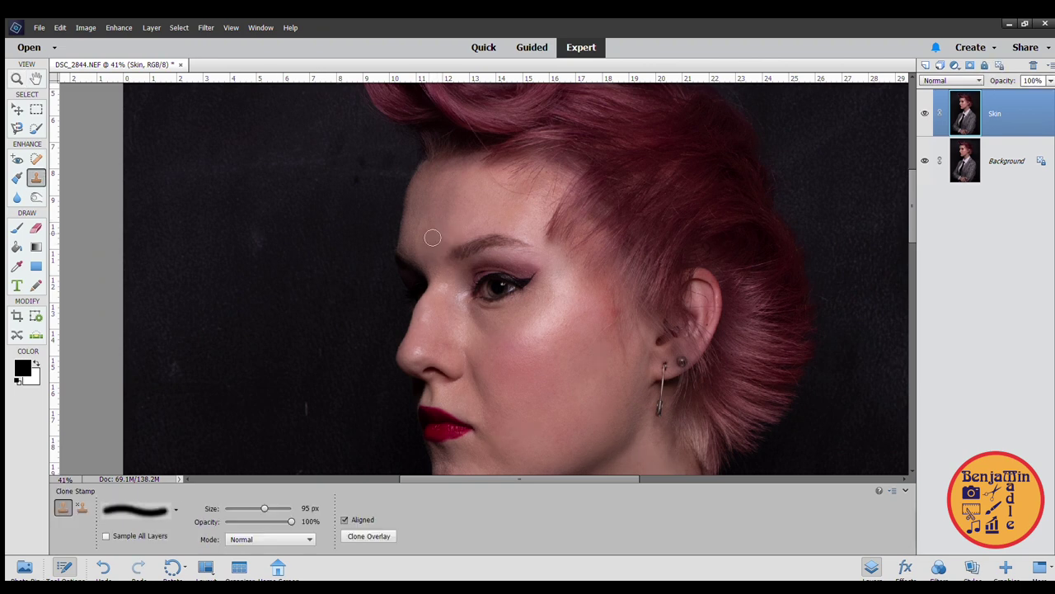
{"action": "scroll", "coordinate": [477, 207], "scroll_direction": "down", "scroll_amount": 3}
{"action": "left_click", "coordinate": [602, 236], "text": "alt"}
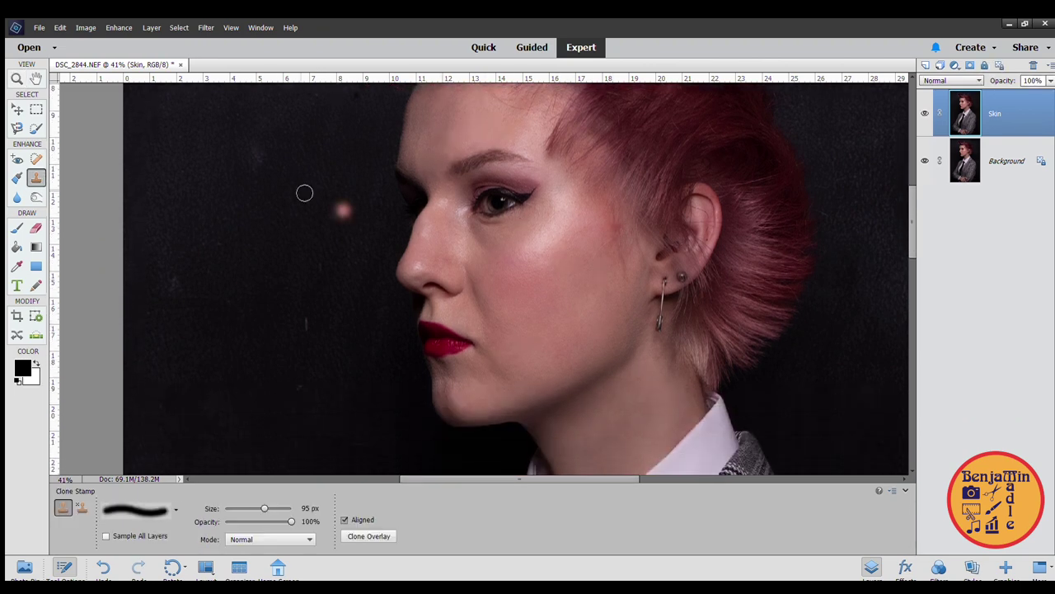
- Retouch the skin of the nose at 200% zoom with the Clone Stamp set to 44 px
{"action": "left_click", "coordinate": [17, 79]}
{"action": "left_click", "coordinate": [416, 251]}
{"action": "left_click", "coordinate": [416, 251]}
{"action": "left_click", "coordinate": [416, 251]}
{"action": "left_click", "coordinate": [36, 178]}
{"action": "left_click_drag", "start_coordinate": [264, 508], "coordinate": [249, 508]}
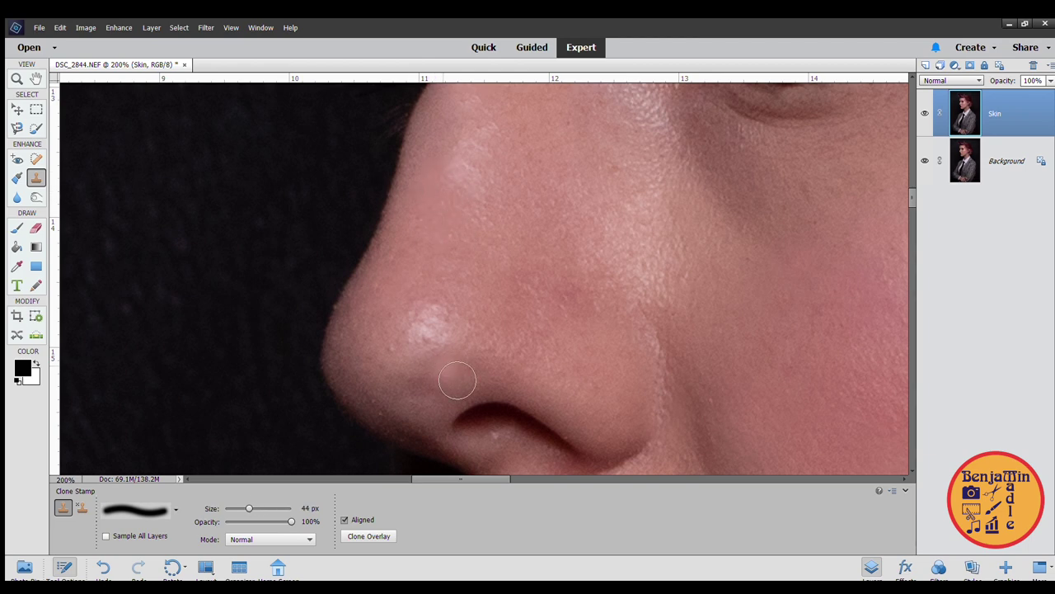
{"action": "scroll", "coordinate": [454, 372], "scroll_direction": "down", "scroll_amount": 3}
- Select the skin of the face and neck with a 79 px Quick Selection brush, leaving out the lips
{"action": "left_click", "coordinate": [17, 79]}
{"action": "left_click_drag", "start_coordinate": [177, 507], "coordinate": [148, 506]}
{"action": "scroll", "coordinate": [495, 412], "scroll_direction": "up", "scroll_amount": 2}
{"action": "left_click", "coordinate": [35, 128]}
{"action": "left_click", "coordinate": [58, 509]}
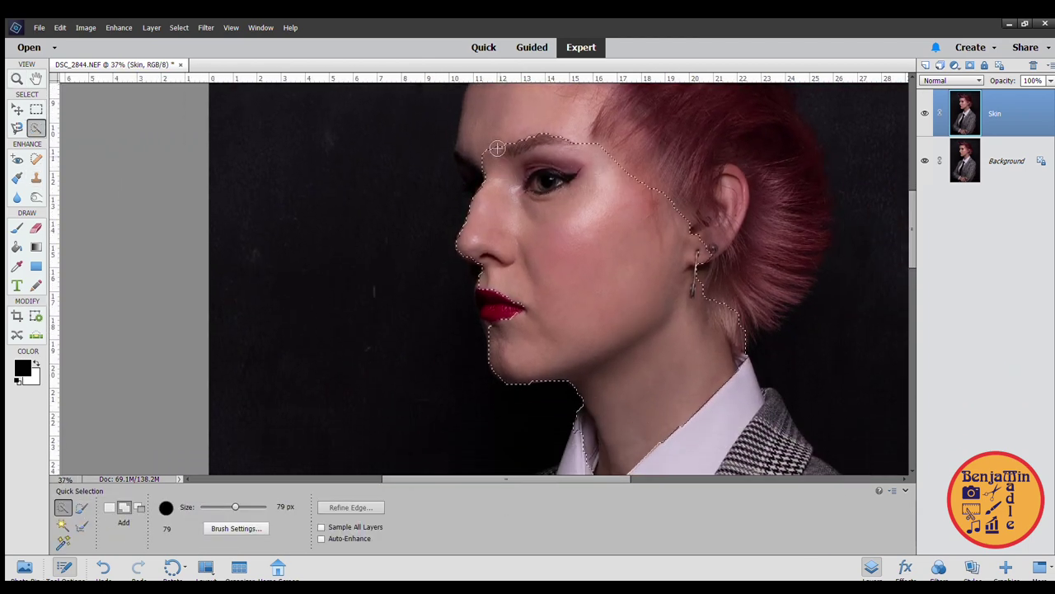
- Add the forehead to the skin selection and trim it at the hairline and below the lips with an 83 px Selection Brush
{"action": "key", "text": "a"}
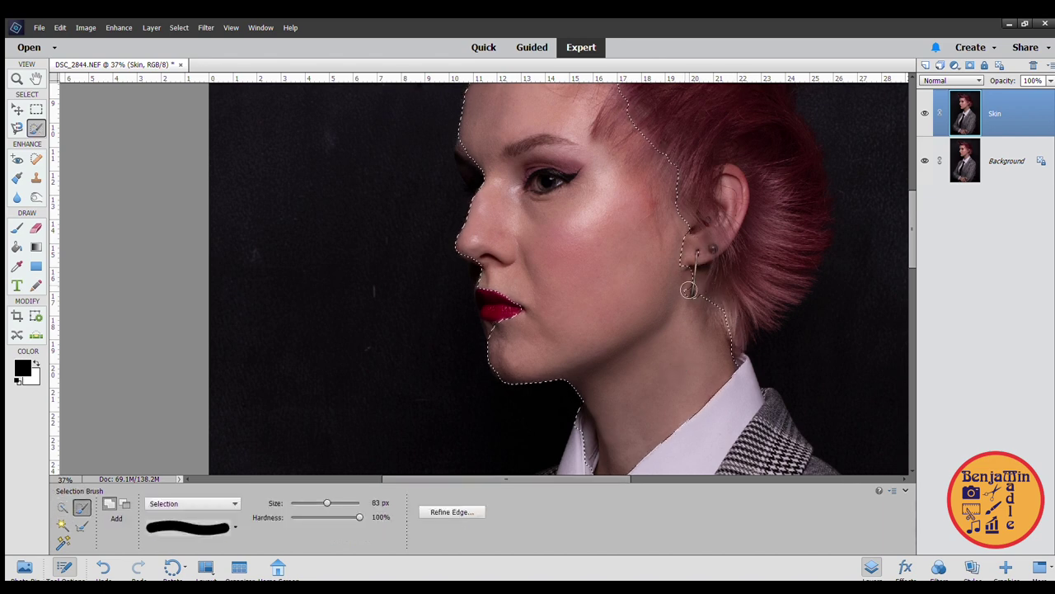
{"action": "scroll", "coordinate": [577, 206], "scroll_direction": "up", "scroll_amount": 2}
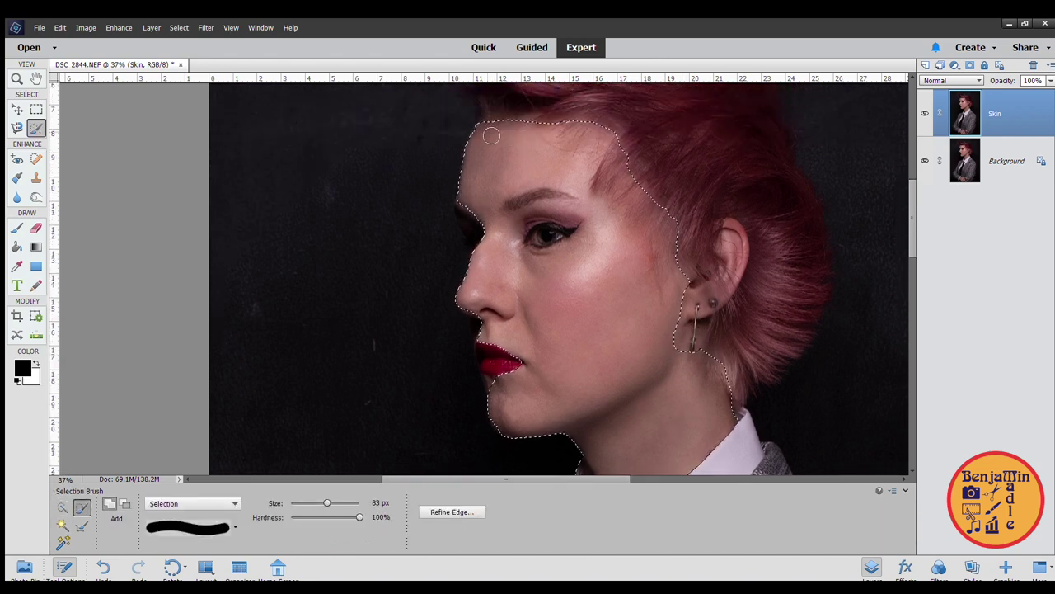
{"action": "left_click_drag", "start_coordinate": [489, 131], "coordinate": [509, 132]}
{"action": "left_click_drag", "start_coordinate": [685, 246], "coordinate": [619, 142]}
{"action": "left_click_drag", "start_coordinate": [490, 386], "coordinate": [491, 384]}
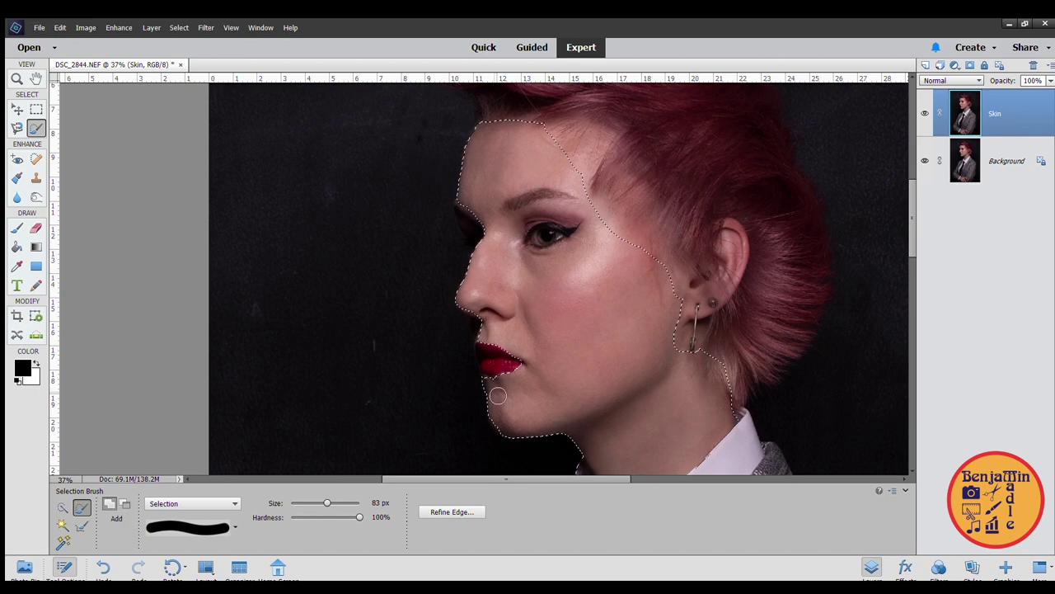
- Correct the selection edge along the neck, beside the earring and at the hairline with the Selection Brush
{"action": "scroll", "coordinate": [547, 437], "scroll_direction": "down", "scroll_amount": 2}
{"action": "scroll", "coordinate": [600, 465], "scroll_direction": "down", "scroll_amount": 4}
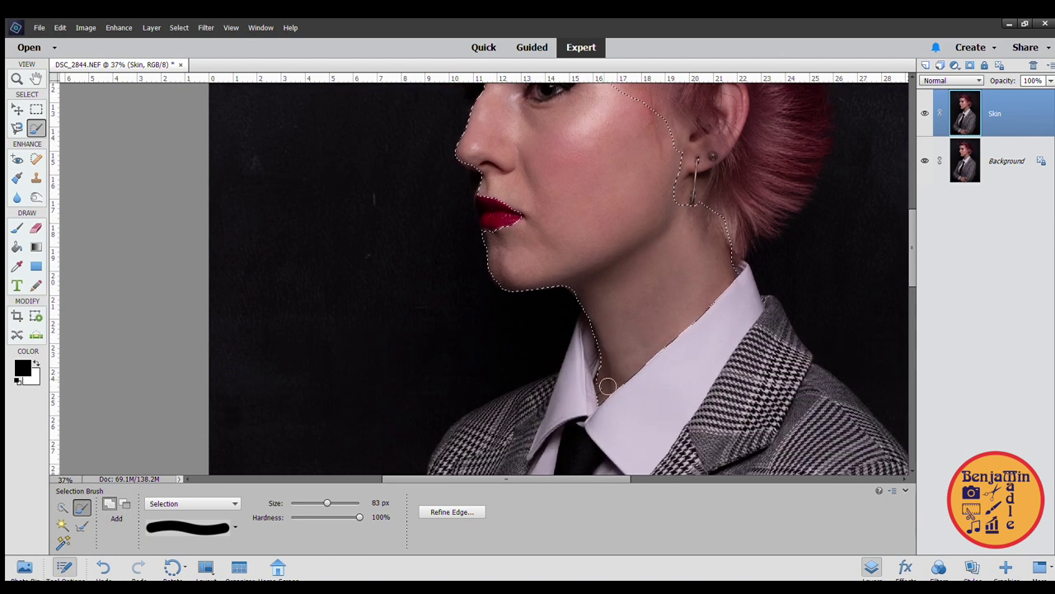
{"action": "scroll", "coordinate": [723, 288], "scroll_direction": "up", "scroll_amount": 1}
{"action": "mouse_move", "coordinate": [678, 224]}
{"action": "left_mouse_down"}
{"action": "mouse_move", "coordinate": [680, 171]}
{"action": "mouse_move", "coordinate": [644, 128]}
{"action": "mouse_move", "coordinate": [653, 234]}
{"action": "mouse_move", "coordinate": [602, 188]}
{"action": "mouse_move", "coordinate": [680, 249]}
{"action": "mouse_move", "coordinate": [595, 185]}
{"action": "mouse_move", "coordinate": [565, 134]}
{"action": "left_mouse_up"}
{"action": "scroll", "coordinate": [659, 232], "scroll_direction": "up", "scroll_amount": 5}
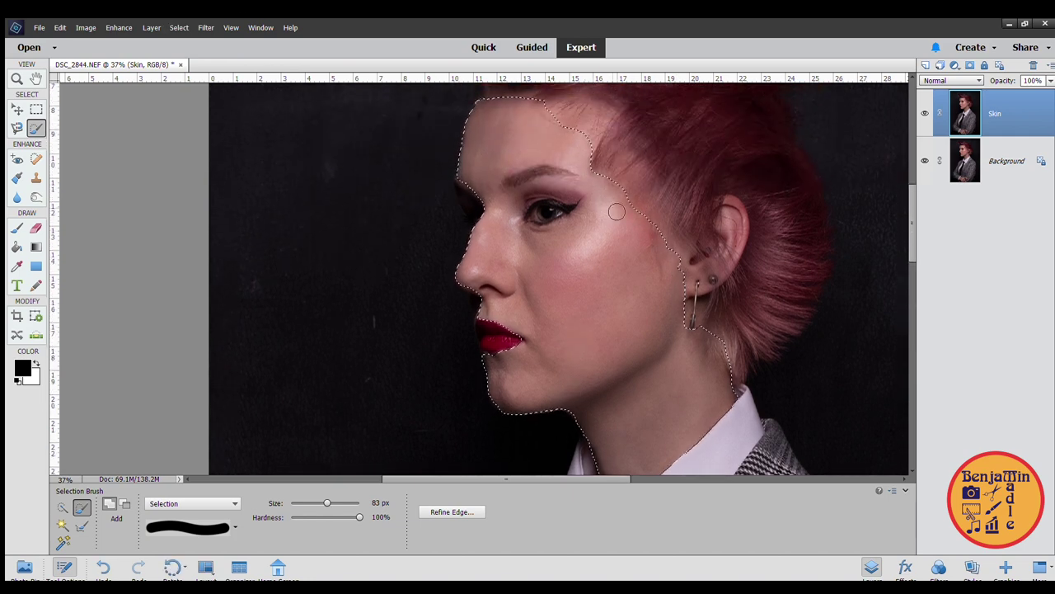
- Subtract the eye from the skin selection with the 83 px Selection Brush
{"action": "key", "text": "h"}
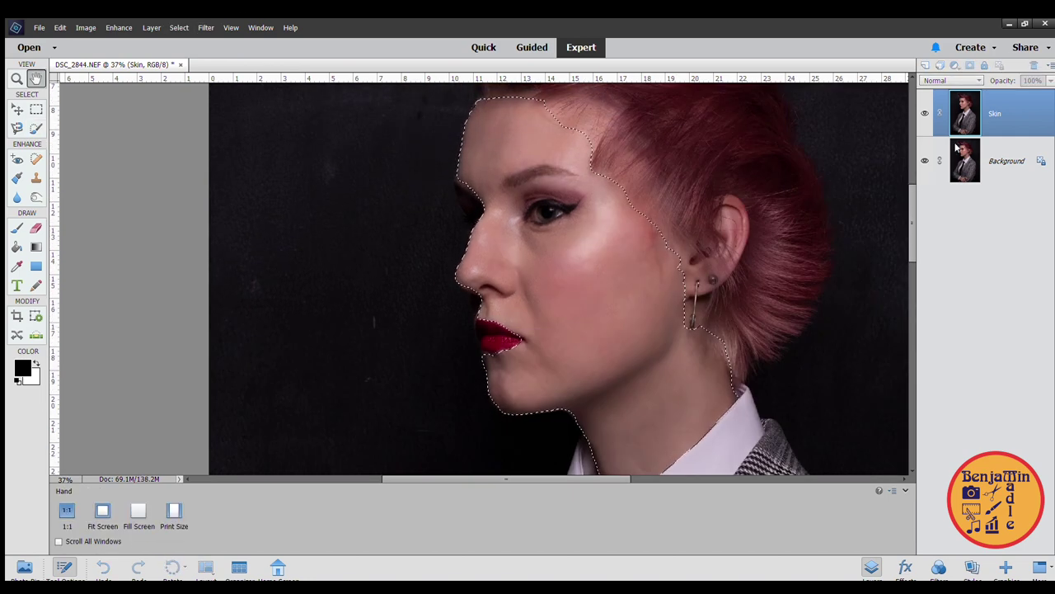
{"action": "key", "text": "a"}
{"action": "mouse_move", "coordinate": [539, 219]}
{"action": "left_mouse_down"}
{"action": "mouse_move", "coordinate": [568, 210]}
{"action": "mouse_move", "coordinate": [536, 237]}
{"action": "left_mouse_up"}
{"action": "left_click_drag", "start_coordinate": [577, 197], "coordinate": [538, 193]}
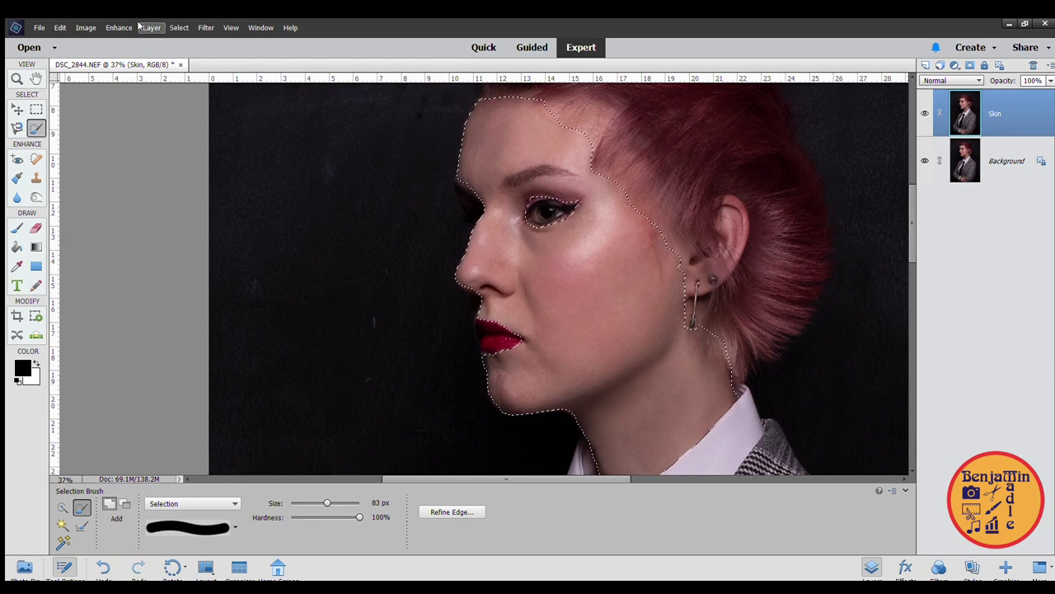
- Deselect the face and neck selection
{"action": "key", "text": "h"}
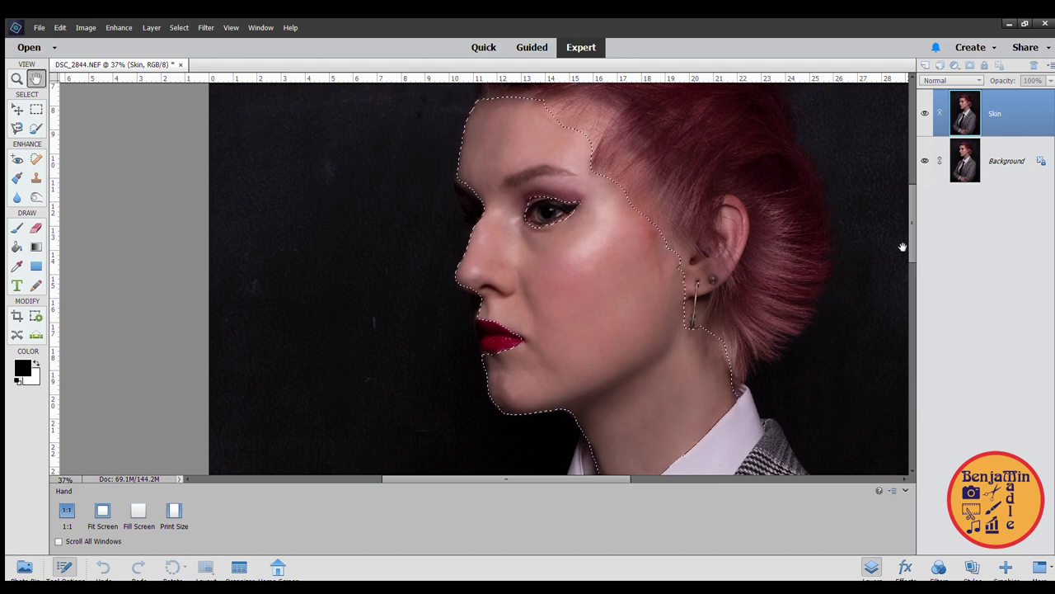
{"action": "key", "text": "a"}
{"action": "key", "text": "ctrl+d"}
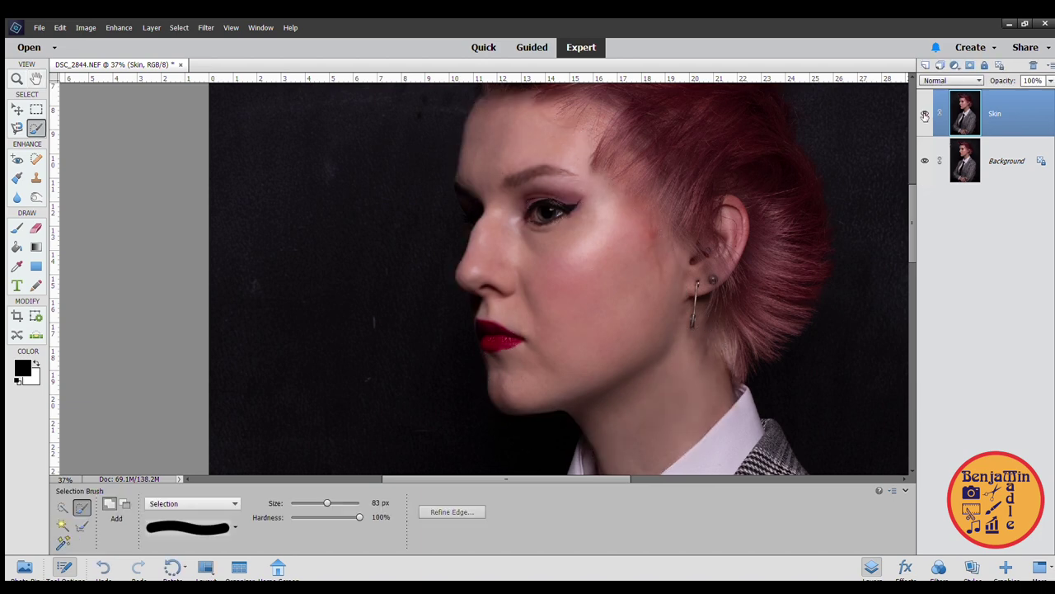
- Use the Dodge tool on the face's highlights at 100% zoom with a 91 px brush at 4% exposure
{"action": "double_click", "coordinate": [16, 78]}
{"action": "left_click", "coordinate": [37, 197]}
{"action": "left_click", "coordinate": [82, 508]}
{"action": "mouse_move", "coordinate": [301, 508]}
{"action": "left_mouse_down"}
{"action": "mouse_move", "coordinate": [270, 506]}
{"action": "mouse_move", "coordinate": [302, 508]}
{"action": "left_mouse_up"}
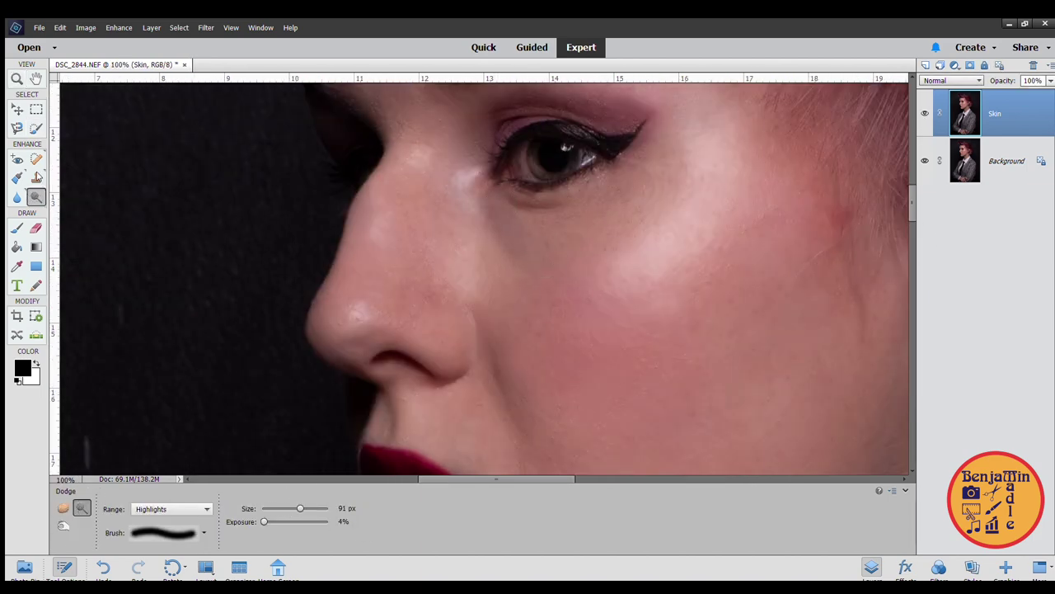
- Smooth the skin under the eye with a 63 px Clone Stamp brush, sampling the skin beside the nose
{"action": "left_click", "coordinate": [36, 177]}
{"action": "left_click", "coordinate": [924, 112]}
{"action": "left_click", "coordinate": [925, 113]}
{"action": "left_click_drag", "start_coordinate": [265, 508], "coordinate": [256, 508]}
{"action": "left_click", "coordinate": [488, 221], "text": "alt"}
{"action": "left_click_drag", "start_coordinate": [490, 201], "coordinate": [498, 201]}
{"action": "left_click_drag", "start_coordinate": [565, 216], "coordinate": [526, 211]}
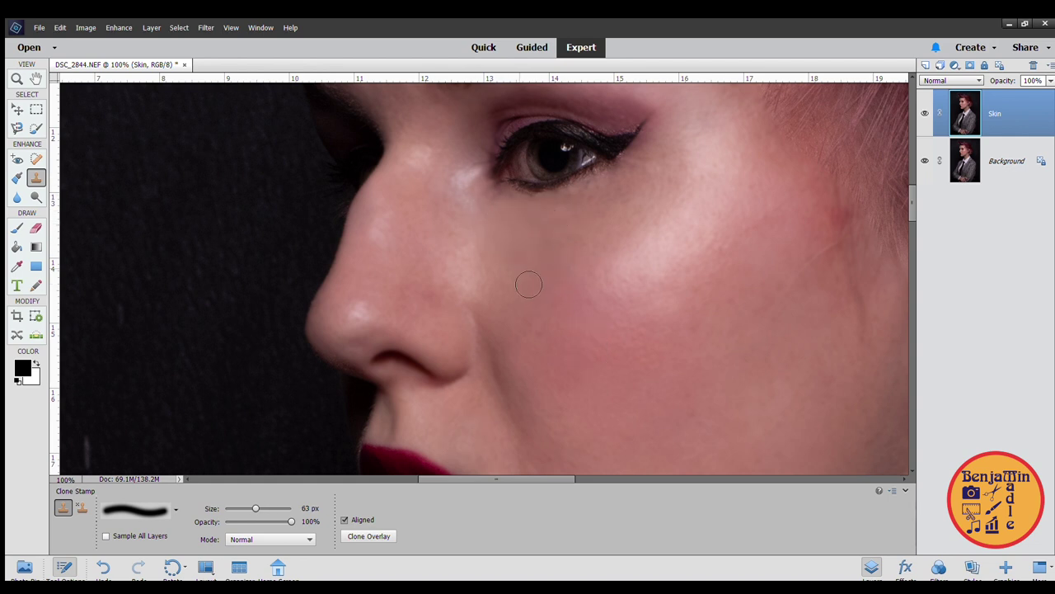
- Clone over the bright skin at the inner corner of the eye and switch to a 46 px Burn brush
{"action": "left_click", "coordinate": [16, 77]}
{"action": "left_click", "coordinate": [925, 113]}
{"action": "left_click", "coordinate": [925, 113]}
{"action": "left_click", "coordinate": [37, 177]}
{"action": "left_click", "coordinate": [493, 192]}
{"action": "key", "text": "o"}
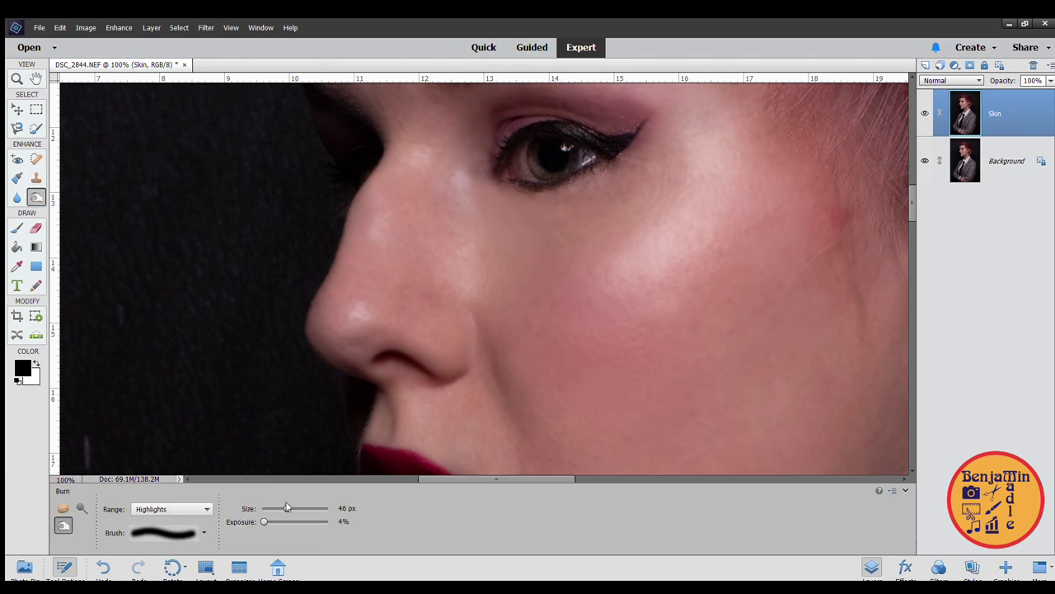
- Fit the whole portrait in view and compare it with the Skin layer hidden and shown
{"action": "left_click", "coordinate": [18, 78]}
{"action": "left_click", "coordinate": [299, 507]}
{"action": "left_click", "coordinate": [925, 113]}
{"action": "left_click", "coordinate": [925, 113]}
{"action": "left_click", "coordinate": [924, 113]}
{"action": "left_click", "coordinate": [925, 113]}
{"action": "left_click", "coordinate": [925, 113]}
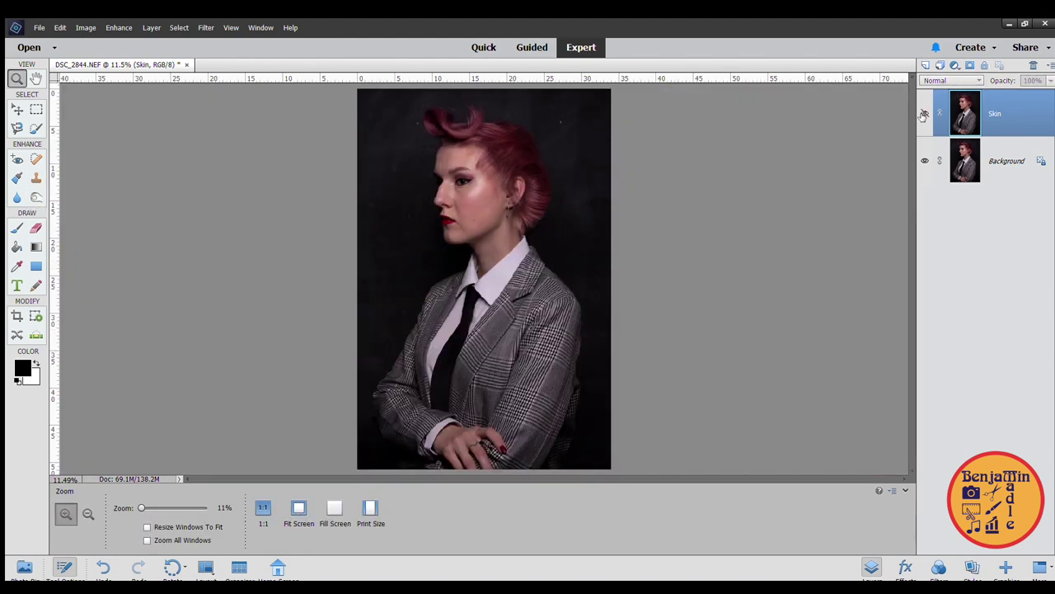
{"action": "left_click", "coordinate": [925, 113]}
- Smooth the skin along the jaw and upper neck with a 75 px Clone Stamp brush at 100% zoom
{"action": "left_click", "coordinate": [474, 232]}
{"action": "left_click", "coordinate": [475, 232]}
{"action": "left_click", "coordinate": [475, 234]}
{"action": "left_click", "coordinate": [476, 238]}
{"action": "key", "text": "s"}
{"action": "key", "text": "bracketright"}
{"action": "left_click", "coordinate": [911, 182]}
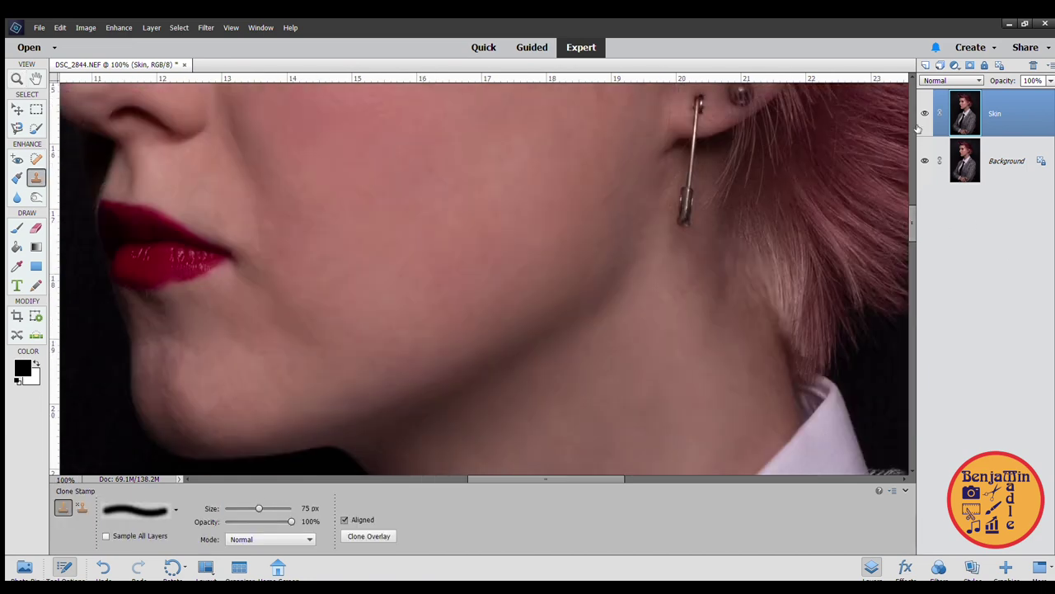
- Examine the retouched face and neck, alternating between the whole portrait and close views at up to 100% zoom
{"action": "key", "text": "z"}
{"action": "key", "text": "ctrl+0"}
{"action": "left_click", "coordinate": [472, 245]}
{"action": "left_click", "coordinate": [472, 244]}
{"action": "left_click", "coordinate": [472, 244]}
{"action": "left_click", "coordinate": [472, 245]}
{"action": "left_click", "coordinate": [473, 245]}
{"action": "left_click", "coordinate": [36, 197]}
{"action": "key", "text": "z"}
{"action": "key", "text": "ctrl+0"}
{"action": "left_click", "coordinate": [467, 282]}
{"action": "scroll", "coordinate": [466, 282], "scroll_direction": "up", "scroll_amount": 4}
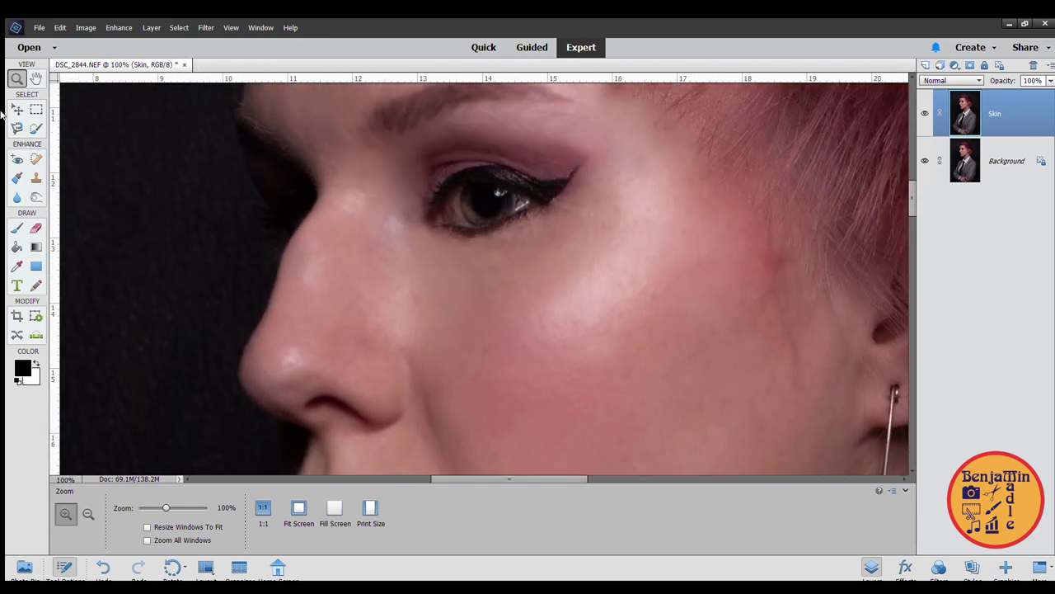
{"action": "key", "text": "s"}
{"action": "key", "text": "z"}
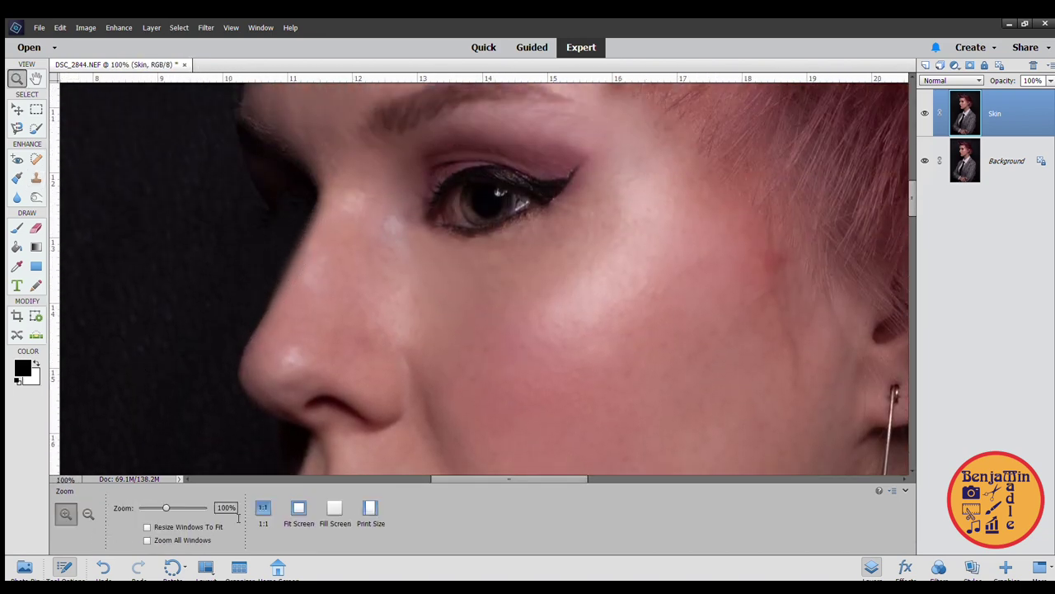
{"action": "key", "text": "ctrl+0"}
{"action": "left_click", "coordinate": [476, 162]}
{"action": "left_click", "coordinate": [477, 161]}
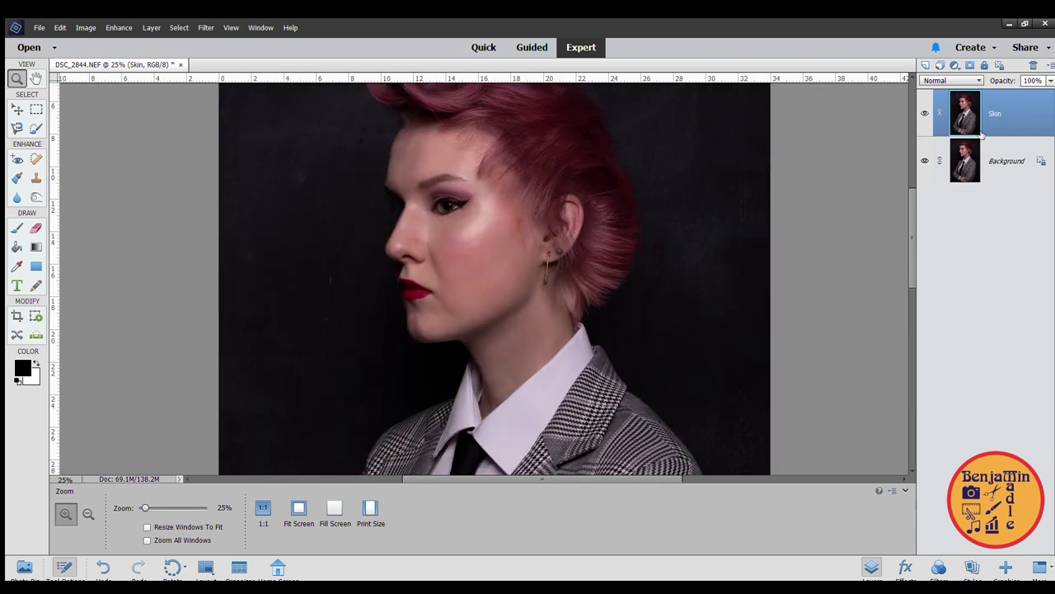
- Touch up the cheek and forehead skin with the 75 px Clone Stamp brush at 66.7% zoom
{"action": "left_click", "coordinate": [401, 215]}
{"action": "left_click", "coordinate": [400, 215]}
{"action": "left_click", "coordinate": [400, 215]}
{"action": "key", "text": "s"}
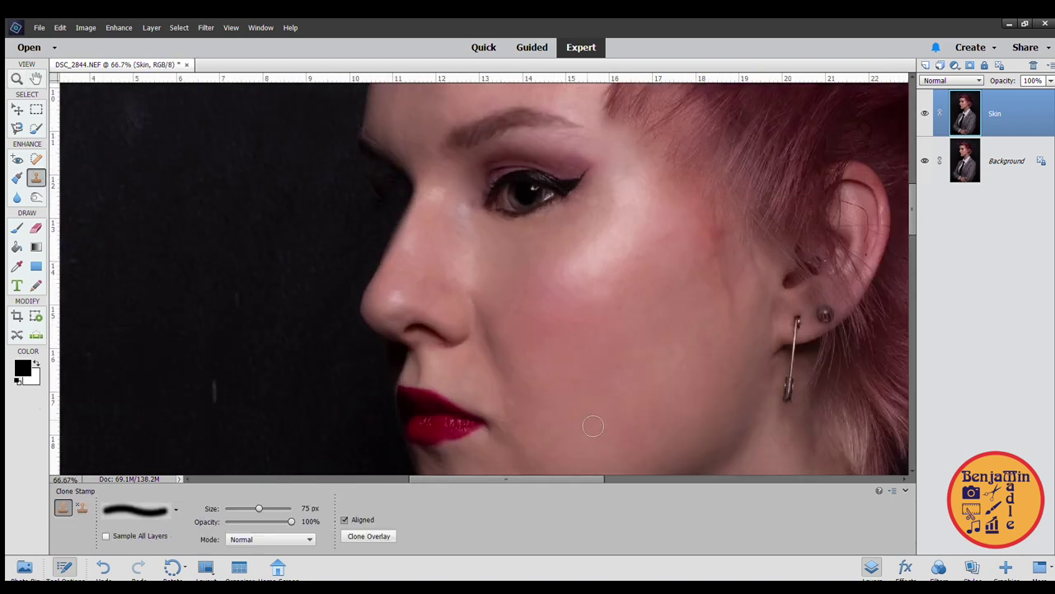
{"action": "scroll", "coordinate": [672, 289], "scroll_direction": "up", "scroll_amount": 3}
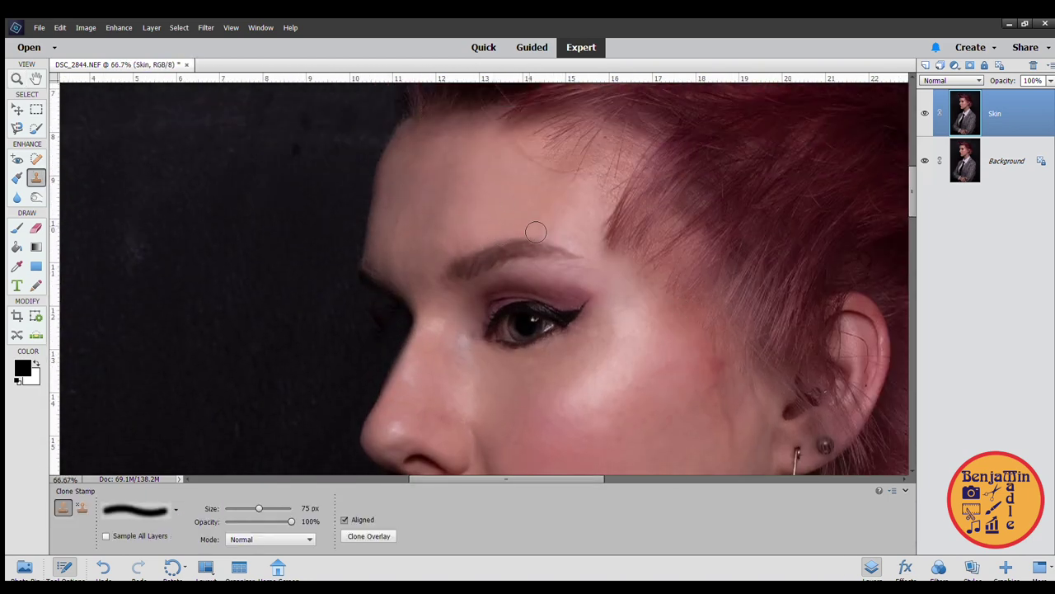
- Remove the curved stray hair and the dark spot inside the ear with an 11 px Clone Stamp brush at 200% zoom
{"action": "key", "text": "z"}
{"action": "left_click", "coordinate": [852, 343]}
{"action": "left_click", "coordinate": [851, 343]}
{"action": "key", "text": "s"}
{"action": "left_click_drag", "start_coordinate": [259, 508], "coordinate": [230, 509]}
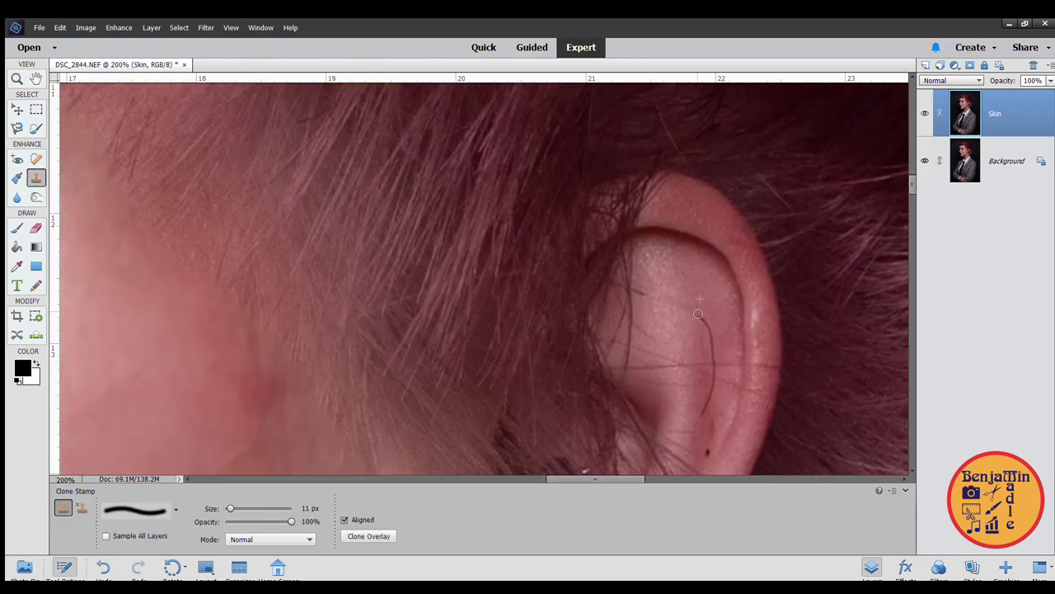
{"action": "scroll", "coordinate": [710, 314], "scroll_direction": "down", "scroll_amount": 1}
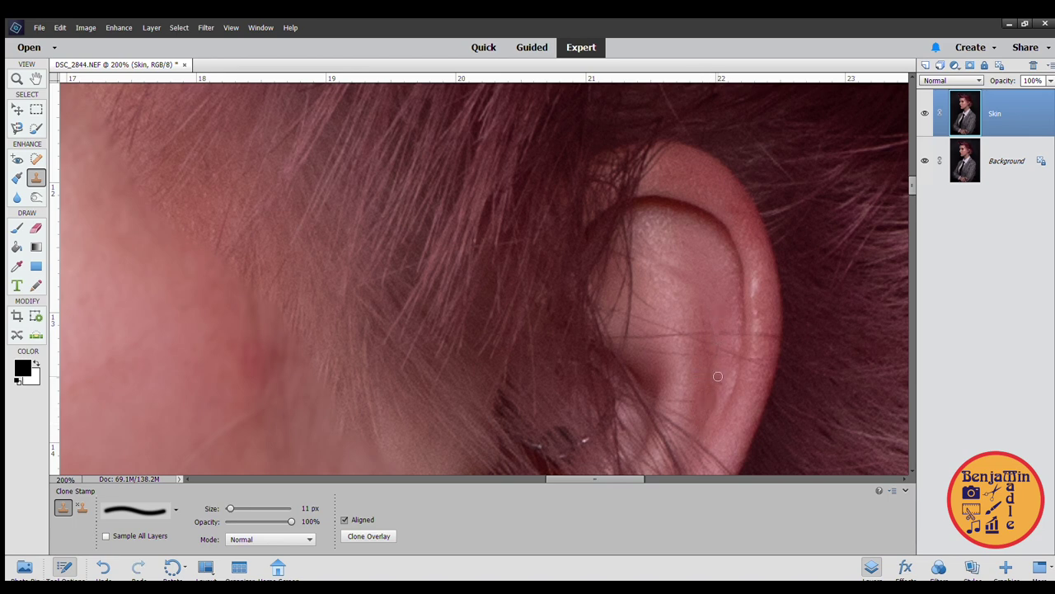
- Duplicate the Skin layer as a new layer named hair and hide the Skin layer
{"action": "key", "text": "z"}
{"action": "key", "text": "ctrl+0"}
{"action": "left_click", "coordinate": [488, 171]}
{"action": "left_click", "coordinate": [488, 171]}
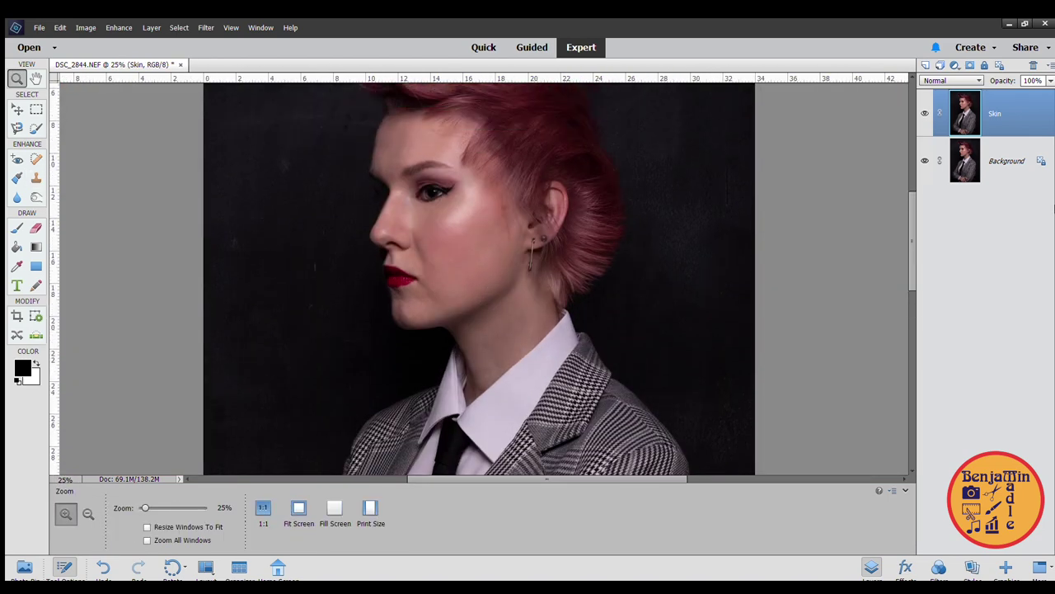
{"action": "key", "text": "ctrl+j"}
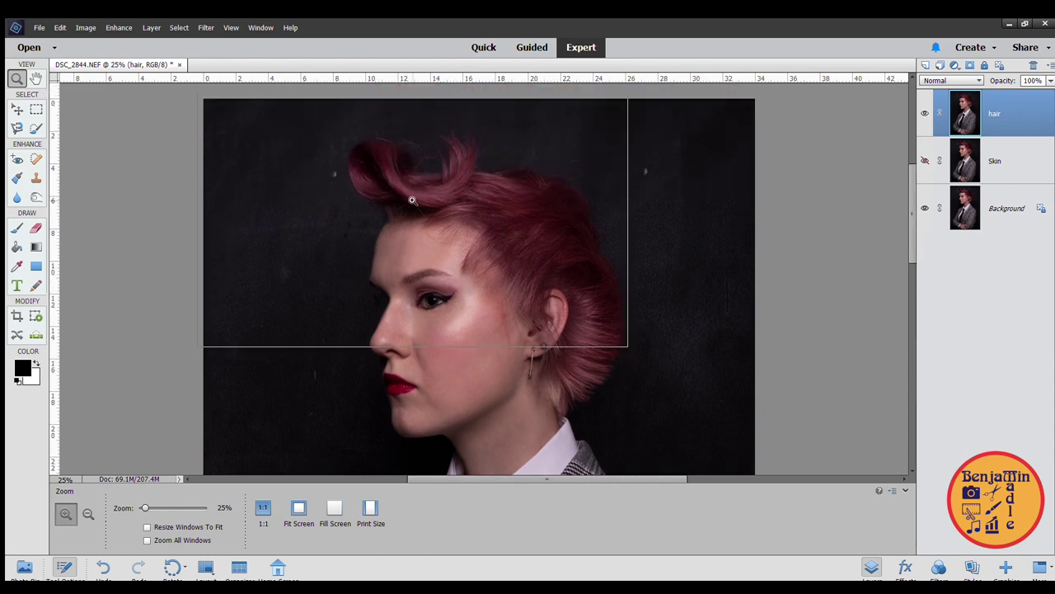
- Fill the thin, light patches of hair above the temple with the Clone Stamp, using 246 px and 367 px brushes
{"action": "left_click", "coordinate": [553, 291]}
{"action": "left_click", "coordinate": [553, 291]}
{"action": "left_click", "coordinate": [553, 291]}
{"action": "key", "text": "s"}
{"action": "left_click", "coordinate": [535, 257], "text": "alt"}
{"action": "left_click_drag", "start_coordinate": [467, 309], "coordinate": [588, 403]}
{"action": "scroll", "coordinate": [633, 308], "scroll_direction": "down", "scroll_amount": 3}
{"action": "key", "text": "ctrl+z"}
{"action": "left_click_drag", "start_coordinate": [269, 508], "coordinate": [268, 507]}
{"action": "scroll", "coordinate": [766, 151], "scroll_direction": "up", "scroll_amount": 4}
{"action": "key", "text": "bracketleft"}
{"action": "key", "text": "bracketleft"}
{"action": "key", "text": "bracketleft"}
{"action": "key", "text": "bracketleft"}
{"action": "key", "text": "bracketleft"}
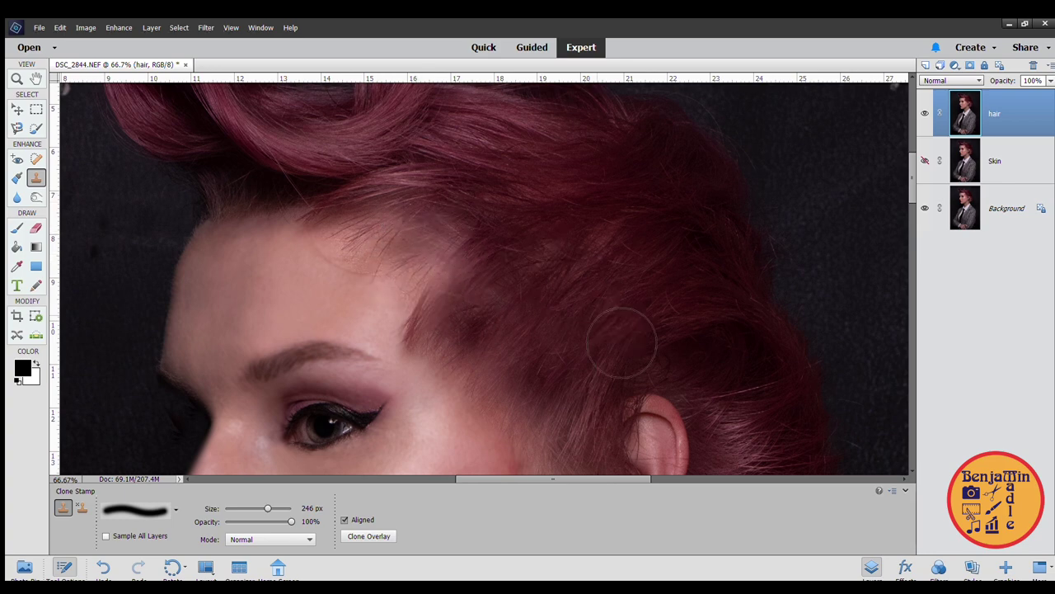
{"action": "left_click_drag", "start_coordinate": [262, 508], "coordinate": [269, 508]}
{"action": "scroll", "coordinate": [580, 341], "scroll_direction": "up", "scroll_amount": 1}
{"action": "left_click_drag", "start_coordinate": [433, 282], "coordinate": [485, 313]}
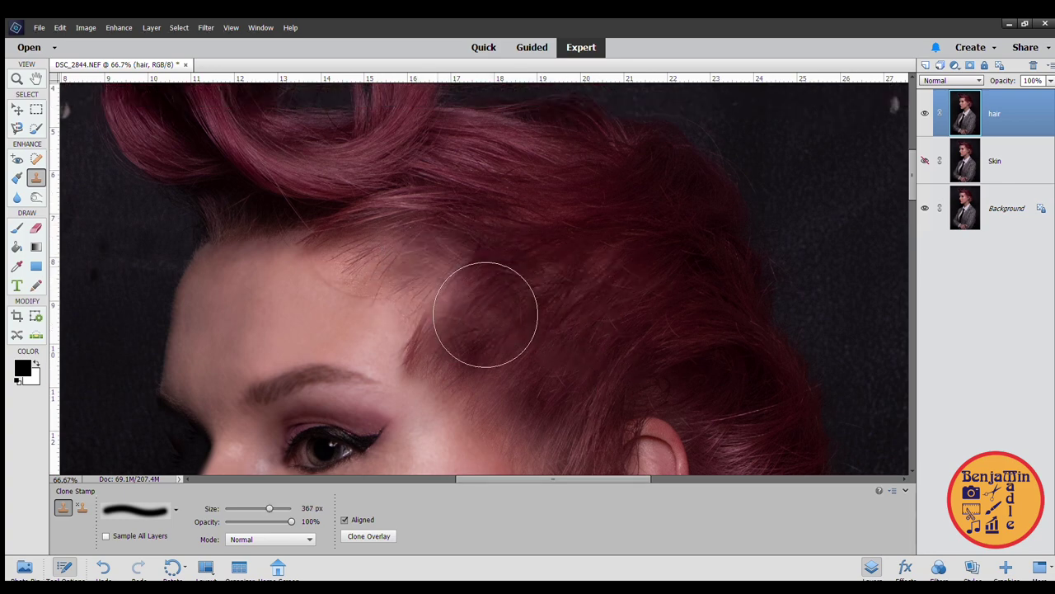
- Clone smooth skin over the red mark and fine hairs between cheek and ear with the 367 px brush
{"action": "left_click", "coordinate": [17, 78]}
{"action": "left_click", "coordinate": [298, 508]}
{"action": "left_click", "coordinate": [500, 160]}
{"action": "left_click", "coordinate": [501, 160]}
{"action": "left_click", "coordinate": [501, 160]}
{"action": "left_click", "coordinate": [501, 160]}
{"action": "left_click", "coordinate": [500, 160]}
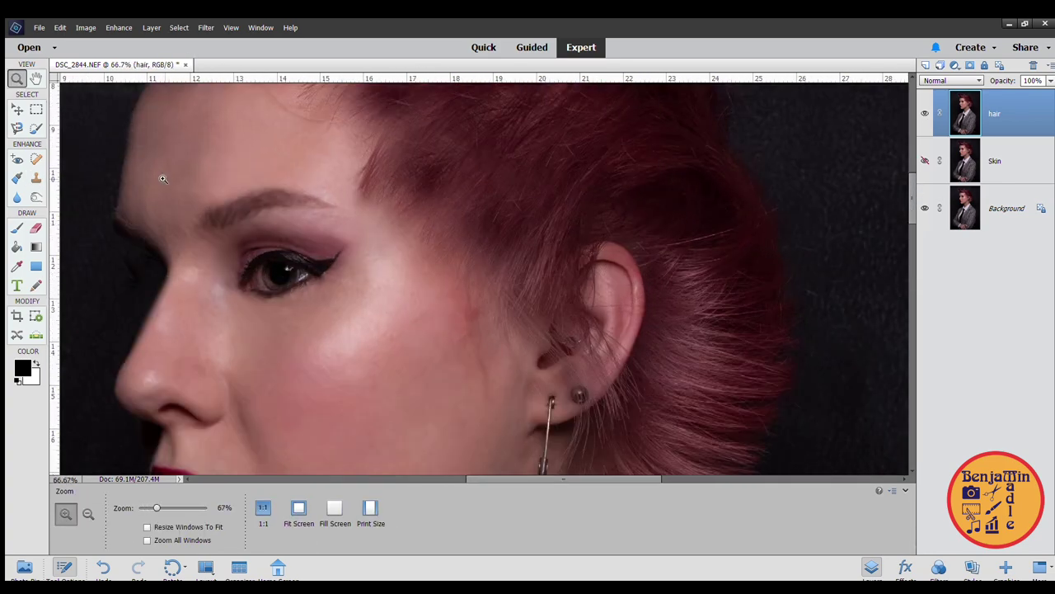
{"action": "left_click", "coordinate": [37, 178]}
{"action": "left_click_drag", "start_coordinate": [492, 339], "coordinate": [537, 396]}
{"action": "key", "text": "ctrl+z"}
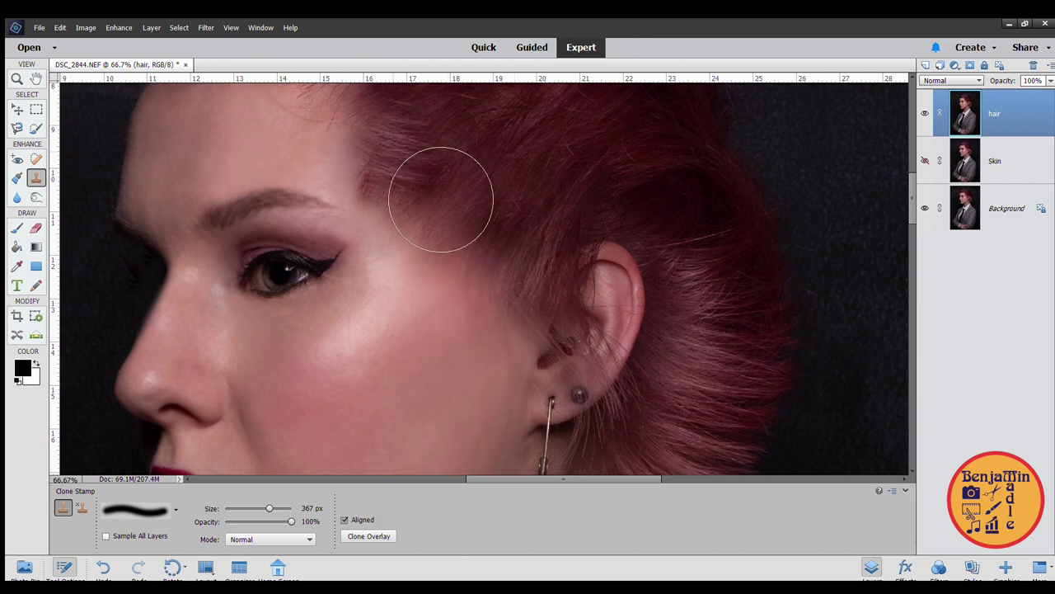
{"action": "scroll", "coordinate": [467, 217], "scroll_direction": "up", "scroll_amount": 4}
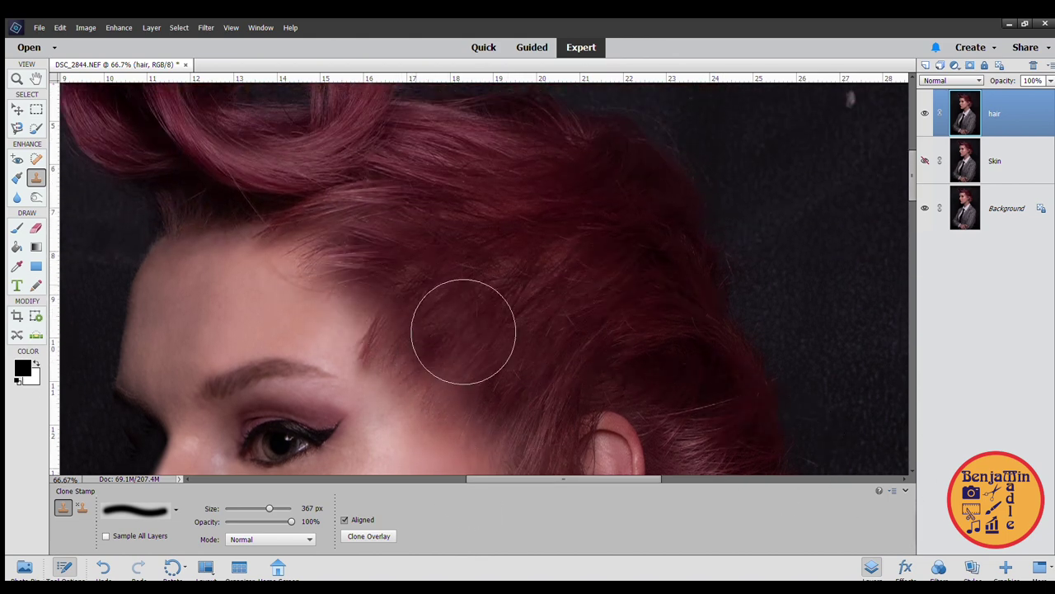
- Clean up and fill in the hairline at the forehead and temple with Clone Stamp brushes of 61 px and 91 px
{"action": "left_click_drag", "start_coordinate": [269, 509], "coordinate": [252, 508]}
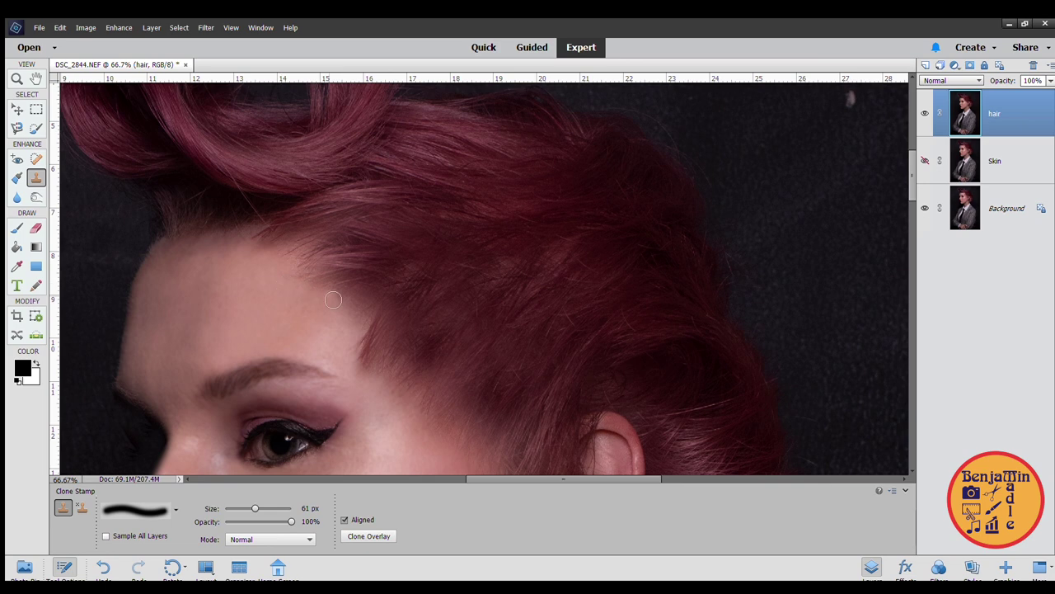
{"action": "scroll", "coordinate": [393, 311], "scroll_direction": "down", "scroll_amount": 2}
{"action": "key", "text": "bracketright"}
{"action": "key", "text": "bracketright"}
{"action": "key", "text": "bracketright"}
{"action": "left_click_drag", "start_coordinate": [370, 242], "coordinate": [380, 264]}
{"action": "left_click_drag", "start_coordinate": [304, 188], "coordinate": [306, 197]}
{"action": "left_click_drag", "start_coordinate": [366, 243], "coordinate": [367, 265]}
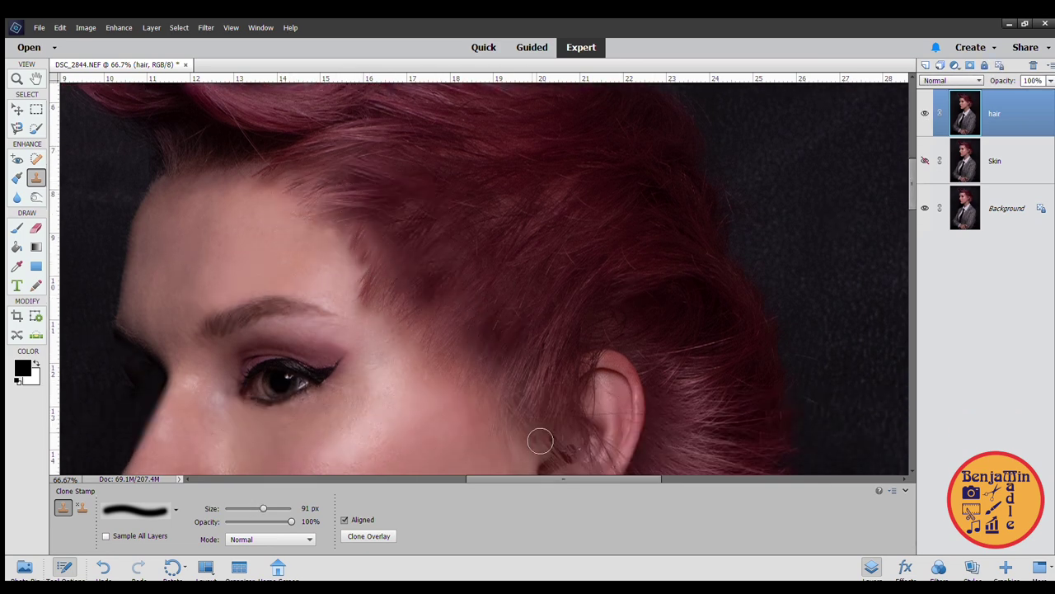
- Clone the dark background over the flyaway hairs around the front curl with the 91 px brush
{"action": "scroll", "coordinate": [471, 346], "scroll_direction": "down", "scroll_amount": 4}
{"action": "scroll", "coordinate": [700, 388], "scroll_direction": "up", "scroll_amount": 4}
{"action": "scroll", "coordinate": [254, 306], "scroll_direction": "up", "scroll_amount": 6}
{"action": "scroll", "coordinate": [377, 296], "scroll_direction": "left", "scroll_amount": 6}
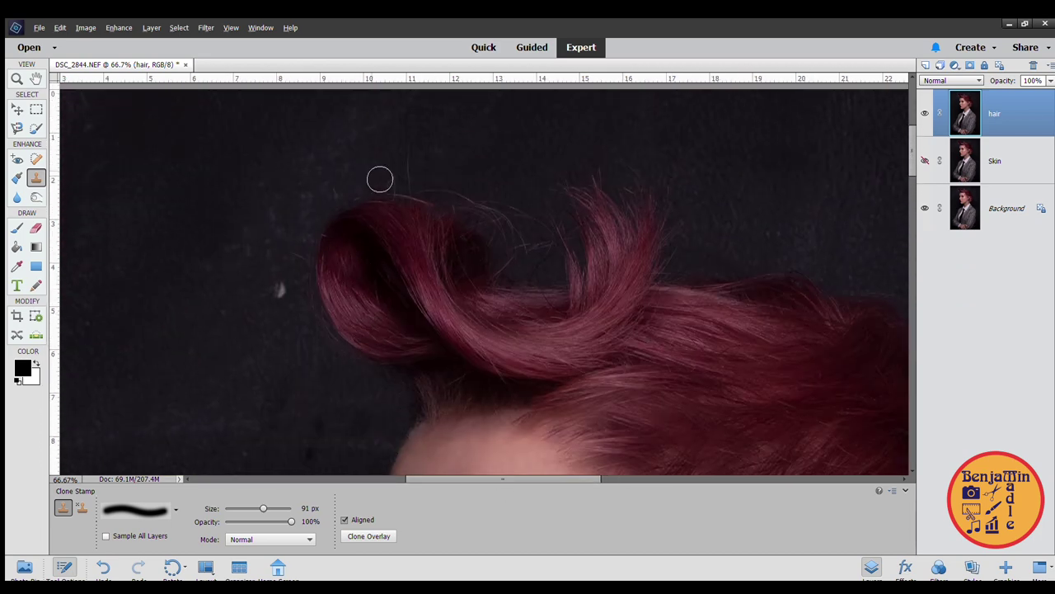
{"action": "left_click_drag", "start_coordinate": [455, 198], "coordinate": [539, 186]}
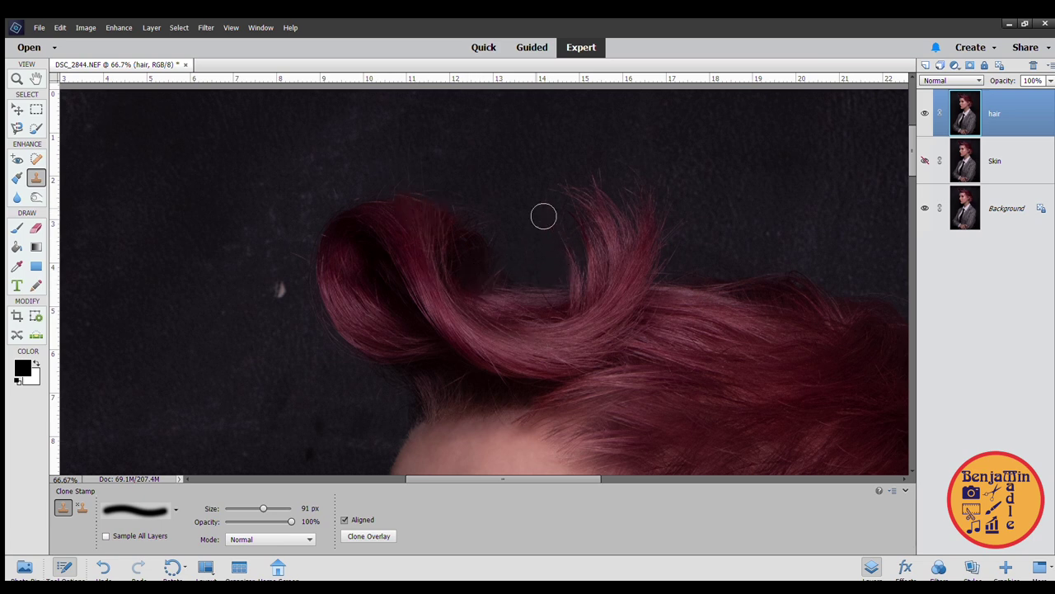
- Clone out the flyaway hairs along the crown and back of the head, comparing with the hair layer hidden and shown
{"action": "scroll", "coordinate": [710, 225], "scroll_direction": "down", "scroll_amount": 2}
{"action": "scroll", "coordinate": [709, 225], "scroll_direction": "right", "scroll_amount": 4}
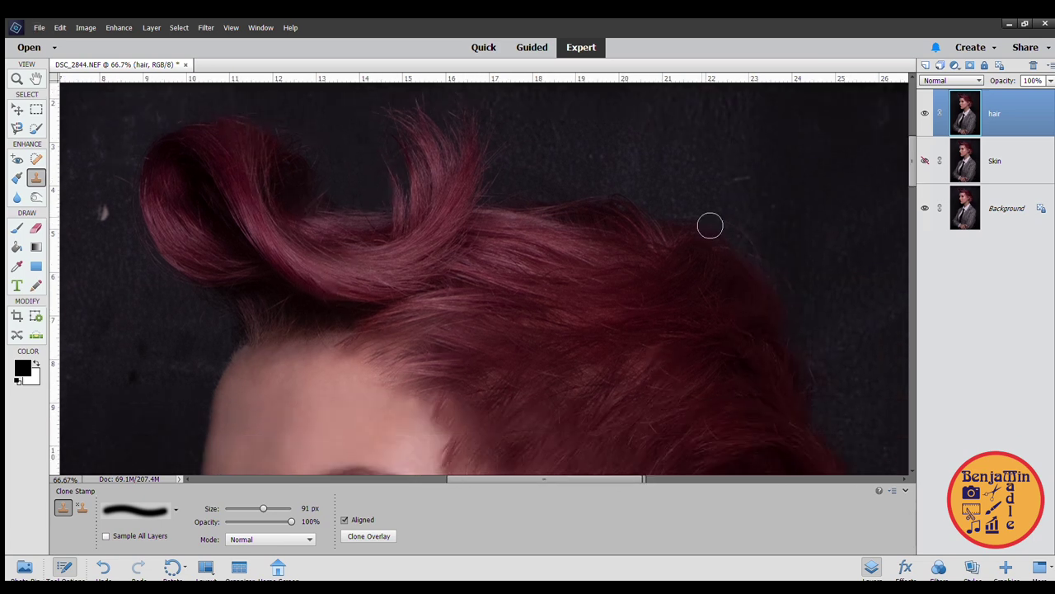
{"action": "scroll", "coordinate": [641, 429], "scroll_direction": "down", "scroll_amount": 6}
{"action": "left_click", "coordinate": [924, 114]}
{"action": "left_click", "coordinate": [924, 114]}
{"action": "scroll", "coordinate": [774, 142], "scroll_direction": "right", "scroll_amount": 3}
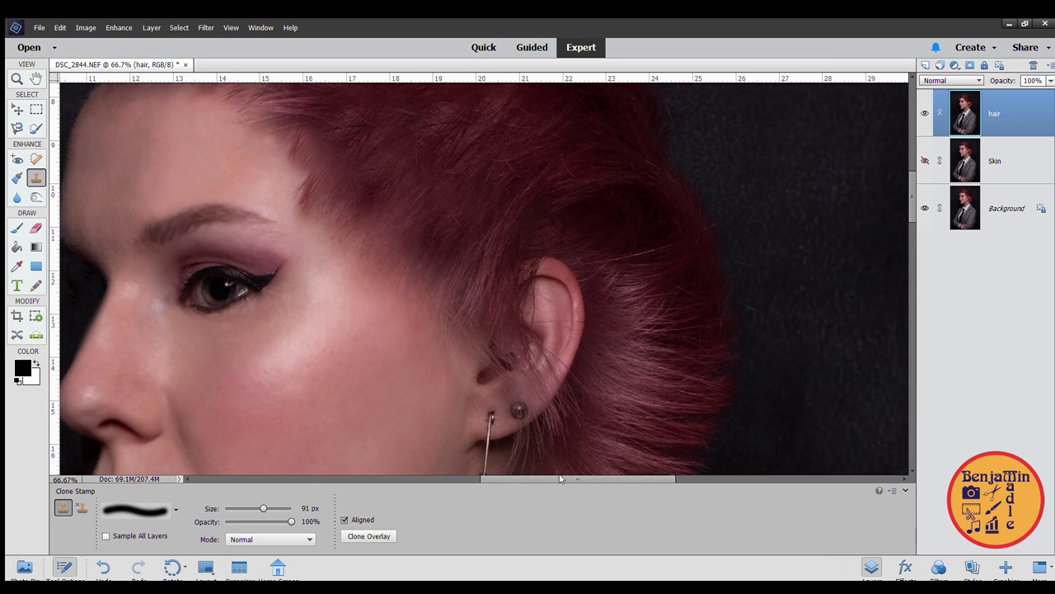
{"action": "scroll", "coordinate": [775, 141], "scroll_direction": "up", "scroll_amount": 4}
{"action": "scroll", "coordinate": [693, 337], "scroll_direction": "down", "scroll_amount": 5}
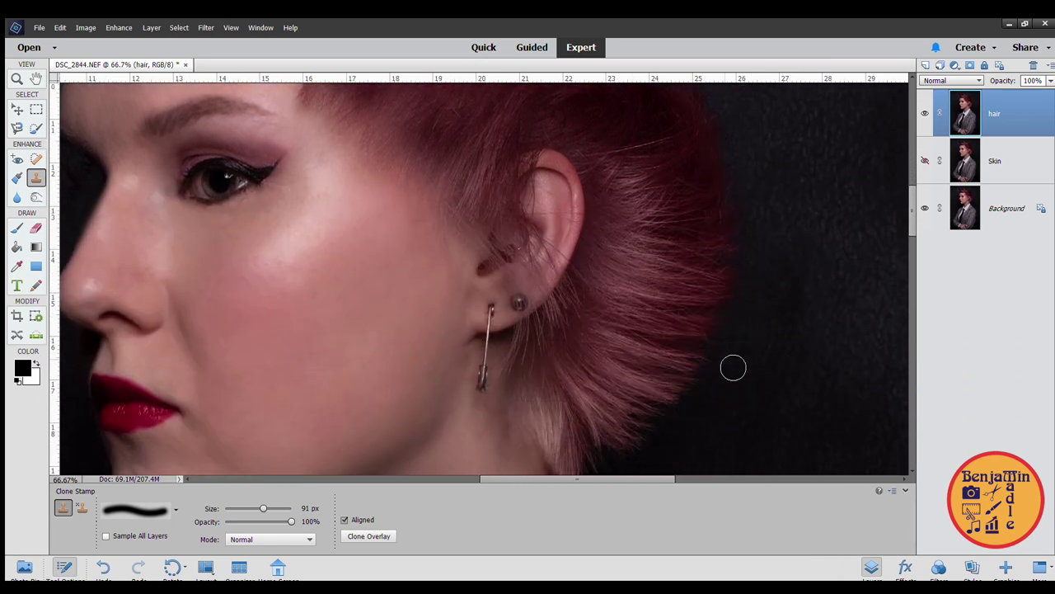
{"action": "scroll", "coordinate": [657, 223], "scroll_direction": "up", "scroll_amount": 6}
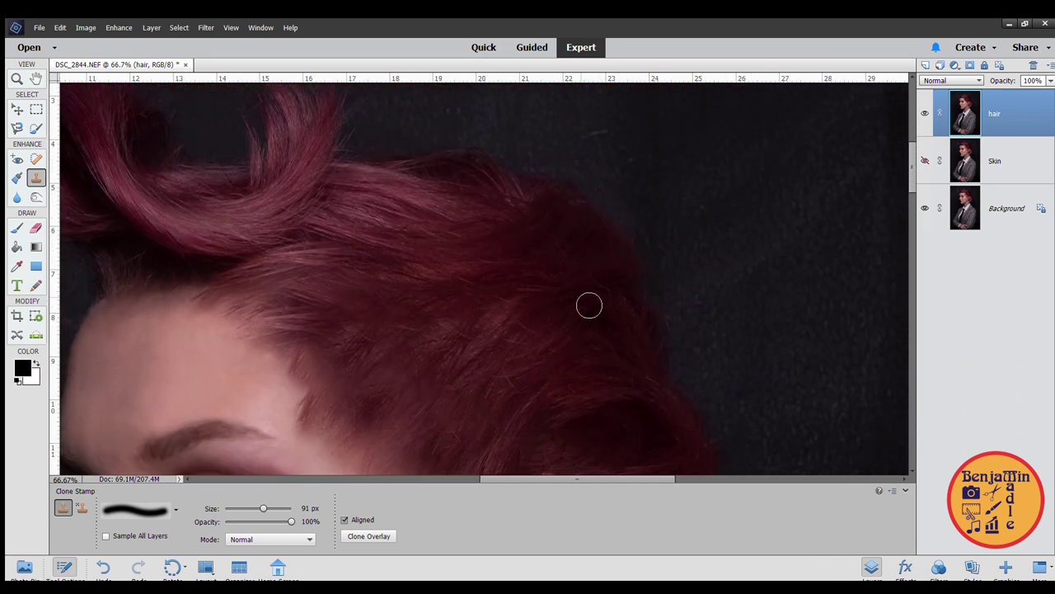
{"action": "scroll", "coordinate": [589, 304], "scroll_direction": "down", "scroll_amount": 5}
{"action": "scroll", "coordinate": [589, 305], "scroll_direction": "down", "scroll_amount": 6}
{"action": "scroll", "coordinate": [497, 337], "scroll_direction": "up", "scroll_amount": 8}
- Set up the Dodge tool for highlights with a 79 px brush at 4% exposure
{"action": "left_click", "coordinate": [37, 197]}
{"action": "left_click", "coordinate": [81, 508]}
{"action": "left_click_drag", "start_coordinate": [299, 508], "coordinate": [306, 508]}
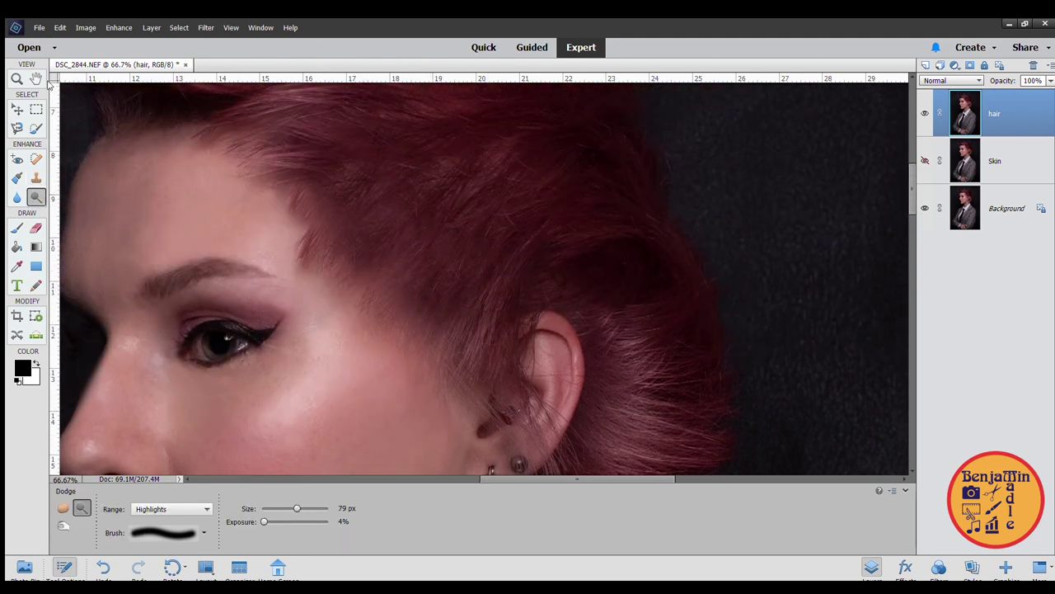
- Clean up the loose hairs at the nape below the ear with a 91 px Clone Stamp brush
{"action": "key", "text": "z"}
{"action": "key", "text": "ctrl+0"}
{"action": "left_click", "coordinate": [521, 217]}
{"action": "left_click", "coordinate": [495, 247]}
{"action": "left_click", "coordinate": [486, 252]}
{"action": "left_click", "coordinate": [485, 252]}
{"action": "left_click", "coordinate": [486, 252]}
{"action": "left_click", "coordinate": [485, 252]}
{"action": "key", "text": "s"}
{"action": "scroll", "coordinate": [513, 305], "scroll_direction": "up", "scroll_amount": 3}
{"action": "left_click_drag", "start_coordinate": [474, 316], "coordinate": [486, 387]}
{"action": "key", "text": "bracketleft"}
{"action": "key", "text": "bracketleft"}
{"action": "key", "text": "z"}
{"action": "scroll", "coordinate": [803, 221], "scroll_direction": "down", "scroll_amount": 5}
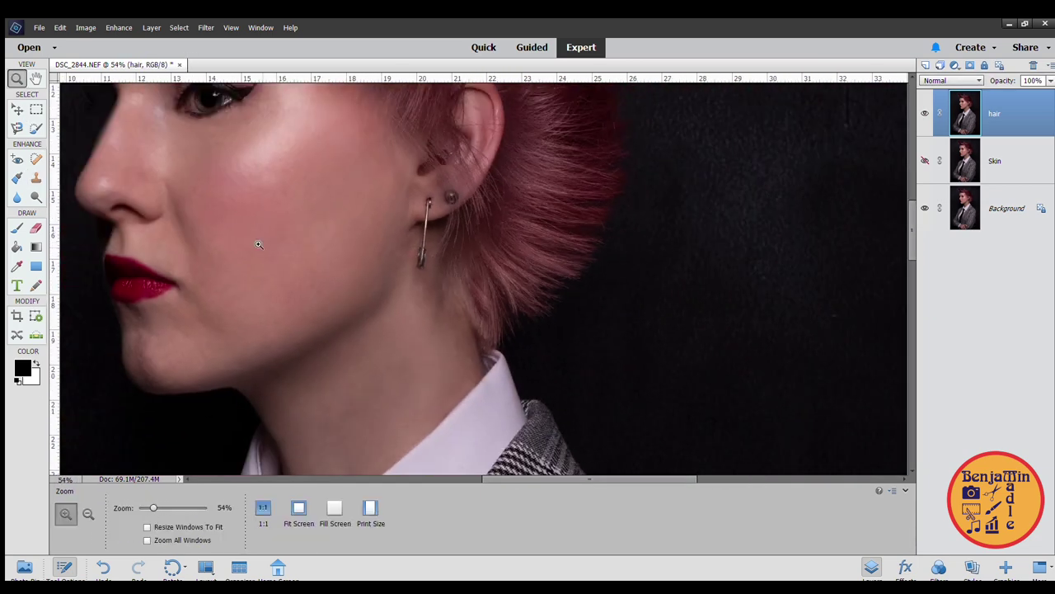
{"action": "key", "text": "s"}
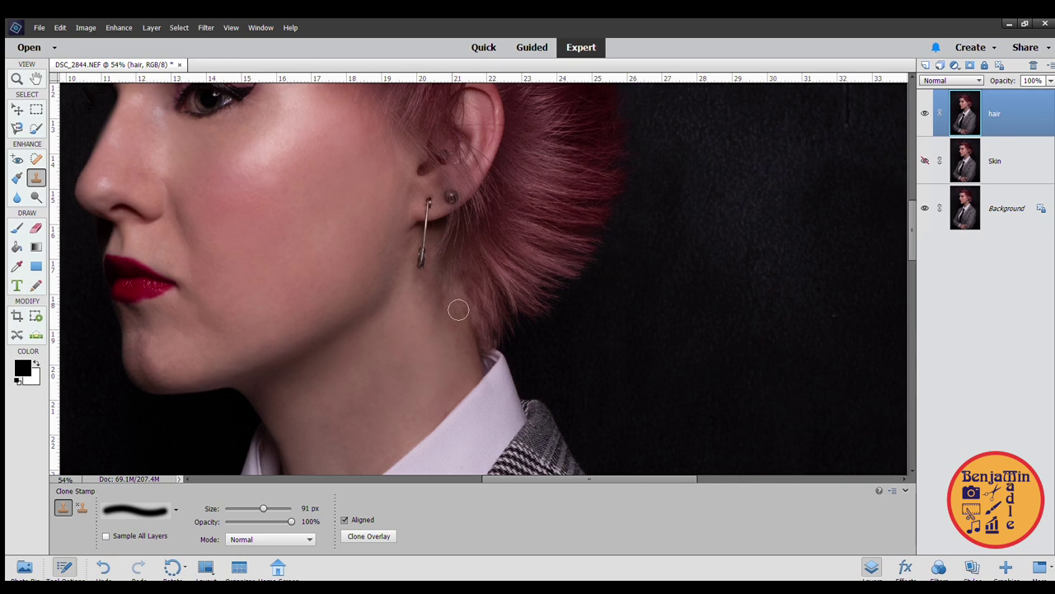
- Select the front and top of the hair with a 79 px Quick Selection brush, excluding the background above it
{"action": "scroll", "coordinate": [508, 262], "scroll_direction": "up", "scroll_amount": 5}
{"action": "key", "text": "z"}
{"action": "scroll", "coordinate": [508, 272], "scroll_direction": "down", "scroll_amount": 3}
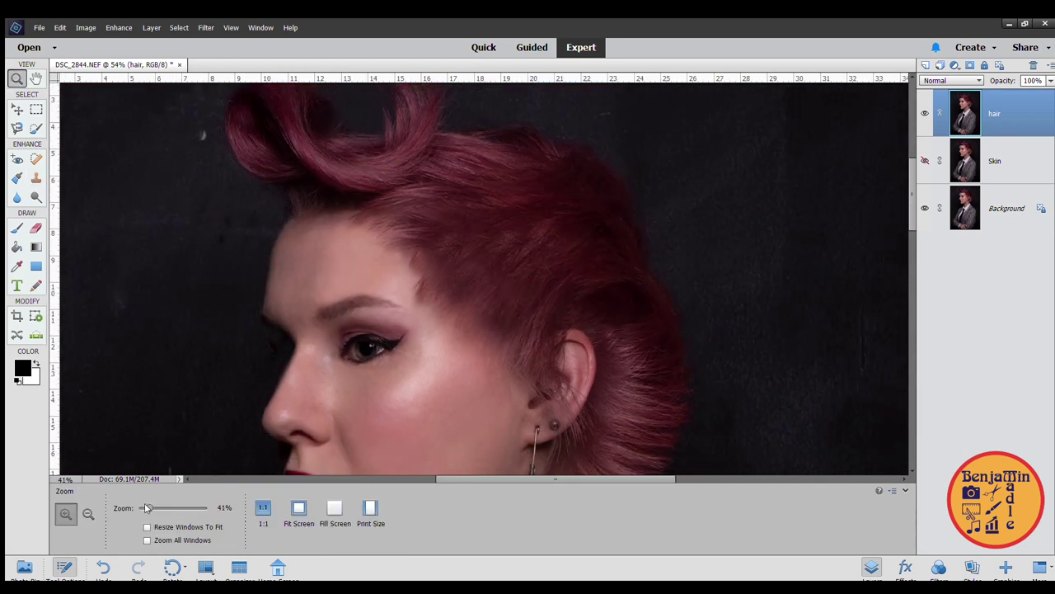
{"action": "key", "text": "a"}
{"action": "mouse_move", "coordinate": [359, 176]}
{"action": "left_mouse_down"}
{"action": "mouse_move", "coordinate": [514, 239]}
{"action": "mouse_move", "coordinate": [521, 275]}
{"action": "left_mouse_up"}
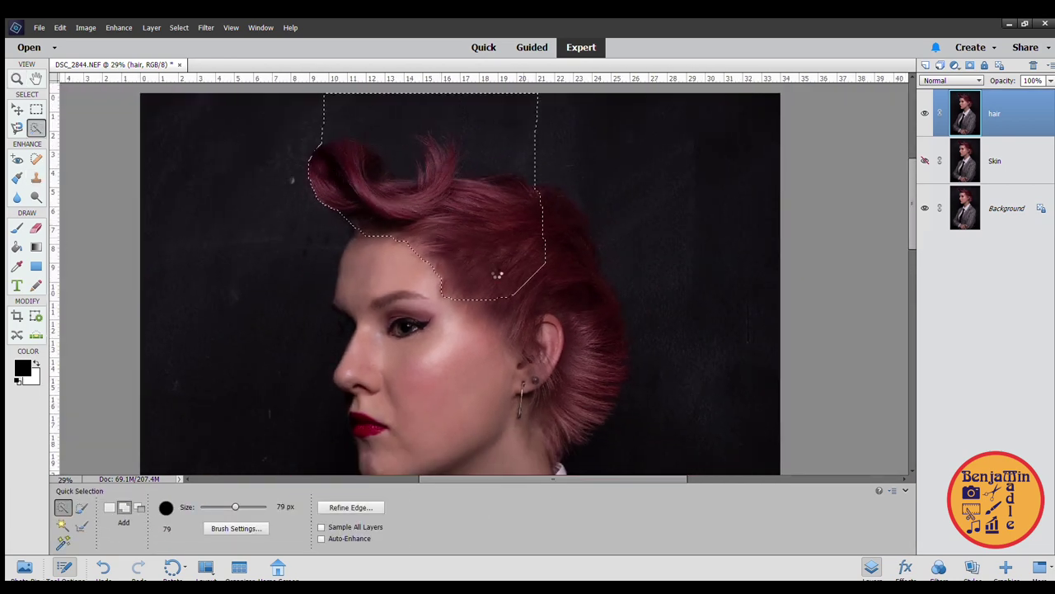
{"action": "left_click_drag", "start_coordinate": [534, 142], "coordinate": [421, 98]}
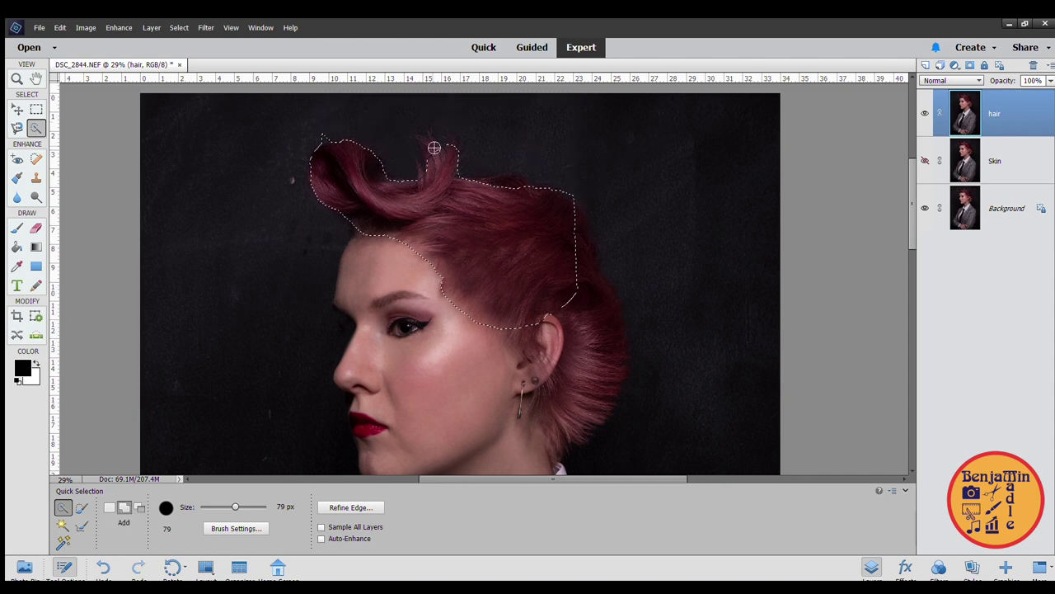
- Add the strip of hair directly behind the ear to the selection with a 101 px Selection Brush
{"action": "left_click", "coordinate": [82, 508]}
{"action": "key", "text": "["}
{"action": "key", "text": "["}
{"action": "key", "text": "["}
{"action": "key", "text": "["}
{"action": "left_click_drag", "start_coordinate": [565, 316], "coordinate": [570, 375]}
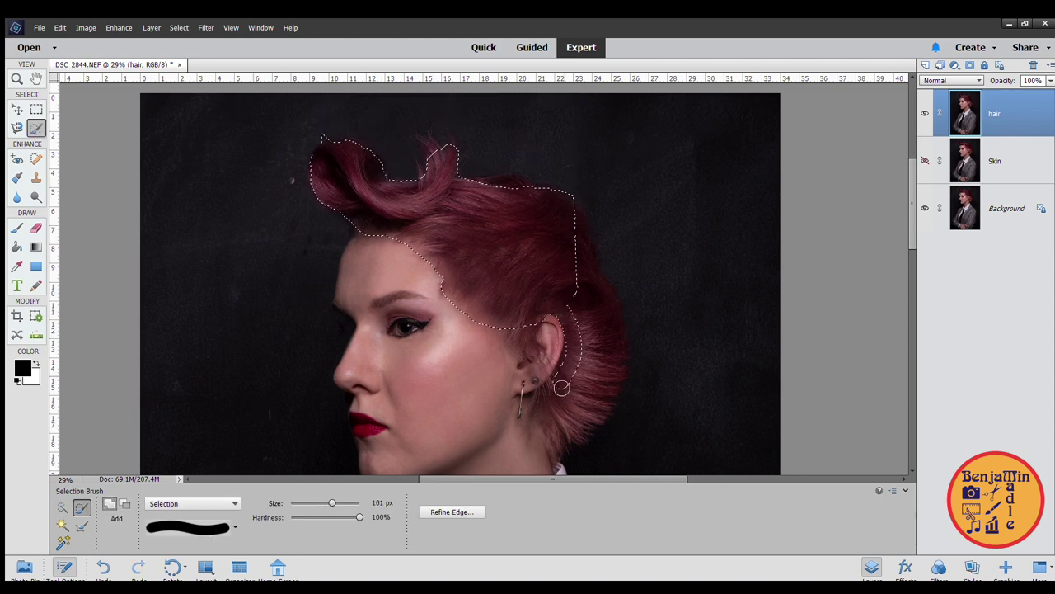
- Extend the selection over the back outline and nape, and refine the front curl with a 42 px Selection Brush
{"action": "key", "text": "["}
{"action": "key", "text": "["}
{"action": "key", "text": "["}
{"action": "key", "text": "["}
{"action": "left_click_drag", "start_coordinate": [420, 165], "coordinate": [422, 177]}
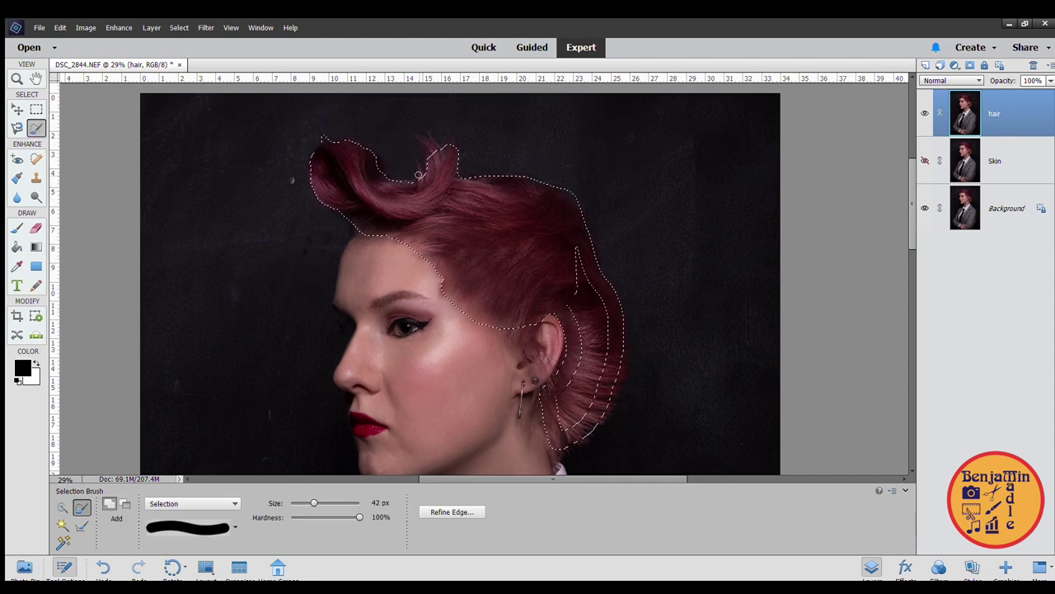
- Refine the selection edge around the front curl and along the forehead hairline with the 42 px brush at 66.7% zoom
{"action": "left_click", "coordinate": [16, 78]}
{"action": "left_click", "coordinate": [421, 177]}
{"action": "left_click", "coordinate": [421, 177]}
{"action": "left_click", "coordinate": [421, 177]}
{"action": "left_click", "coordinate": [33, 130]}
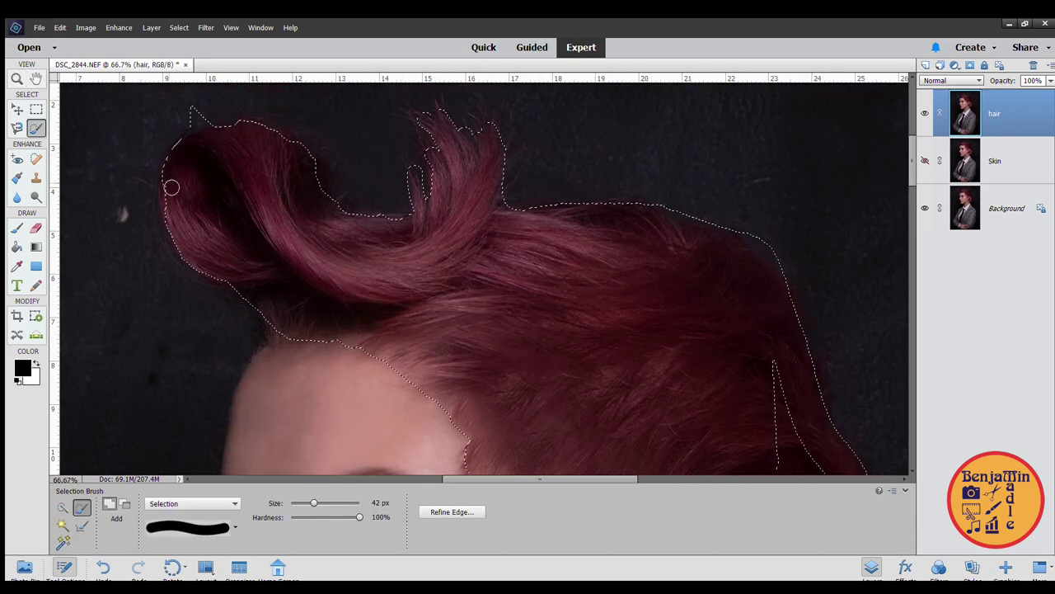
{"action": "scroll", "coordinate": [170, 184], "scroll_direction": "up", "scroll_amount": 1}
{"action": "left_click_drag", "start_coordinate": [314, 179], "coordinate": [329, 232]}
{"action": "left_click_drag", "start_coordinate": [271, 361], "coordinate": [363, 375]}
{"action": "scroll", "coordinate": [454, 380], "scroll_direction": "down", "scroll_amount": 6}
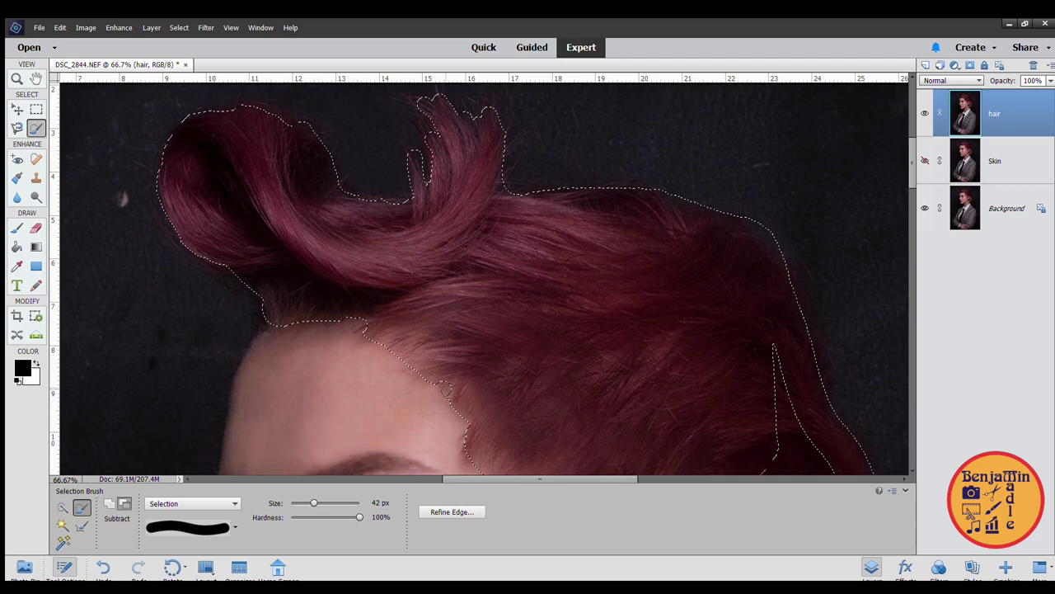
- Refine the hair selection around the top and back of the ear with the 42 px Selection Brush
{"action": "scroll", "coordinate": [514, 388], "scroll_direction": "down", "scroll_amount": 3}
{"action": "mouse_move", "coordinate": [668, 288]}
{"action": "left_mouse_down"}
{"action": "mouse_move", "coordinate": [634, 317]}
{"action": "mouse_move", "coordinate": [683, 250]}
{"action": "mouse_move", "coordinate": [677, 262]}
{"action": "left_mouse_up"}
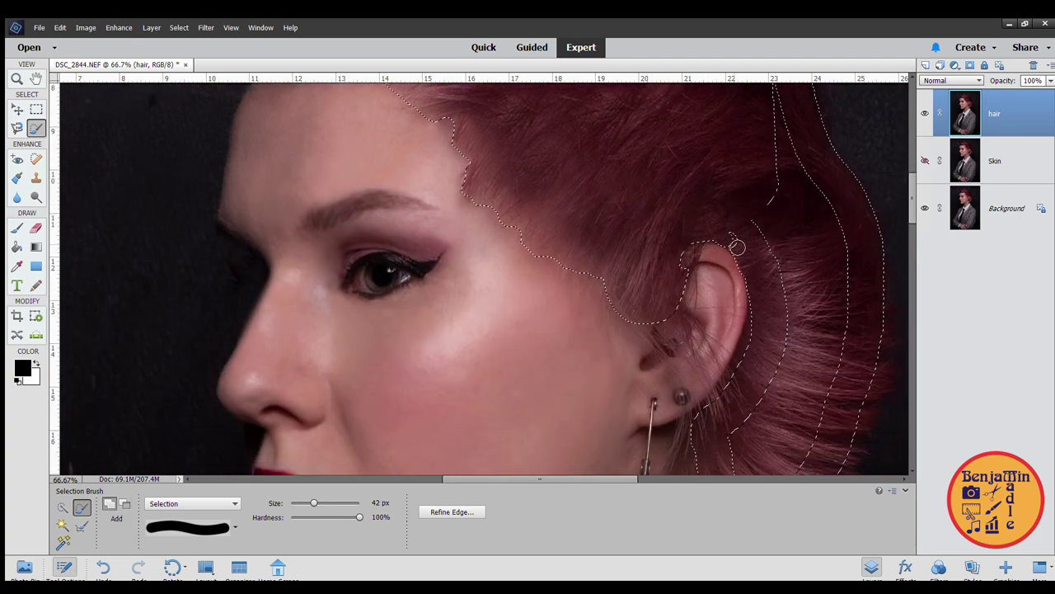
{"action": "mouse_move", "coordinate": [738, 247]}
{"action": "left_mouse_down"}
{"action": "mouse_move", "coordinate": [760, 305]}
{"action": "mouse_move", "coordinate": [735, 366]}
{"action": "left_mouse_up"}
{"action": "scroll", "coordinate": [735, 365], "scroll_direction": "down", "scroll_amount": 7}
- Add the remaining strip of hair behind the ear and up the back of the head to the selection with a 79 px Selection Brush
{"action": "left_click_drag", "start_coordinate": [315, 503], "coordinate": [326, 503]}
{"action": "scroll", "coordinate": [841, 206], "scroll_direction": "up", "scroll_amount": 9}
{"action": "left_click_drag", "start_coordinate": [839, 321], "coordinate": [786, 124]}
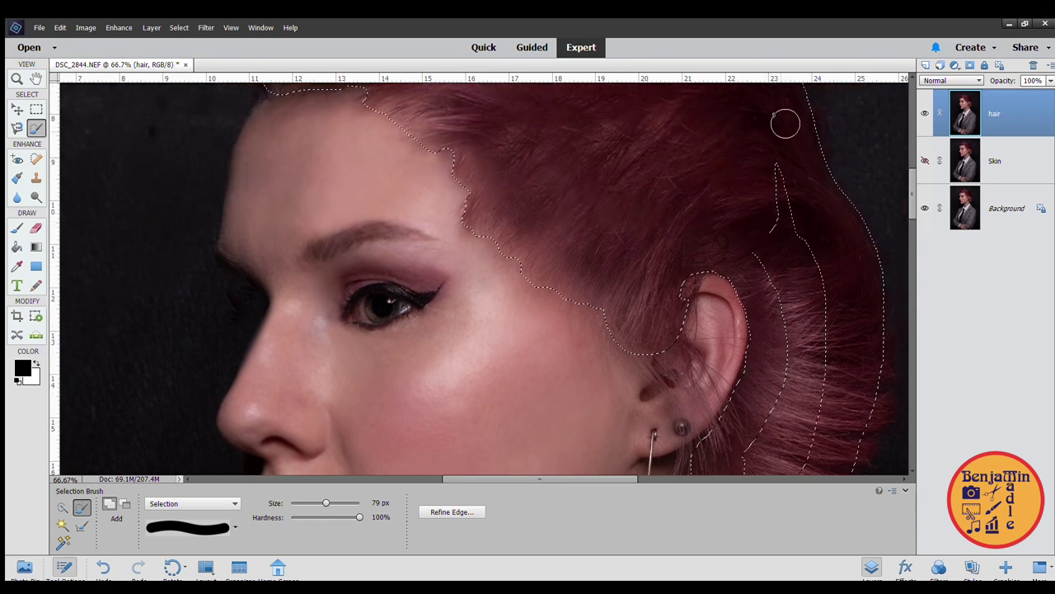
- Add the loose strands in front of, across and below the ear to the selection with a 17 px Selection Brush
{"action": "scroll", "coordinate": [800, 423], "scroll_direction": "down", "scroll_amount": 5}
{"action": "key", "text": "bracketleft"}
{"action": "key", "text": "bracketleft"}
{"action": "key", "text": "bracketleft"}
{"action": "key", "text": "bracketleft"}
{"action": "key", "text": "bracketleft"}
{"action": "key", "text": "bracketleft"}
{"action": "key", "text": "bracketleft"}
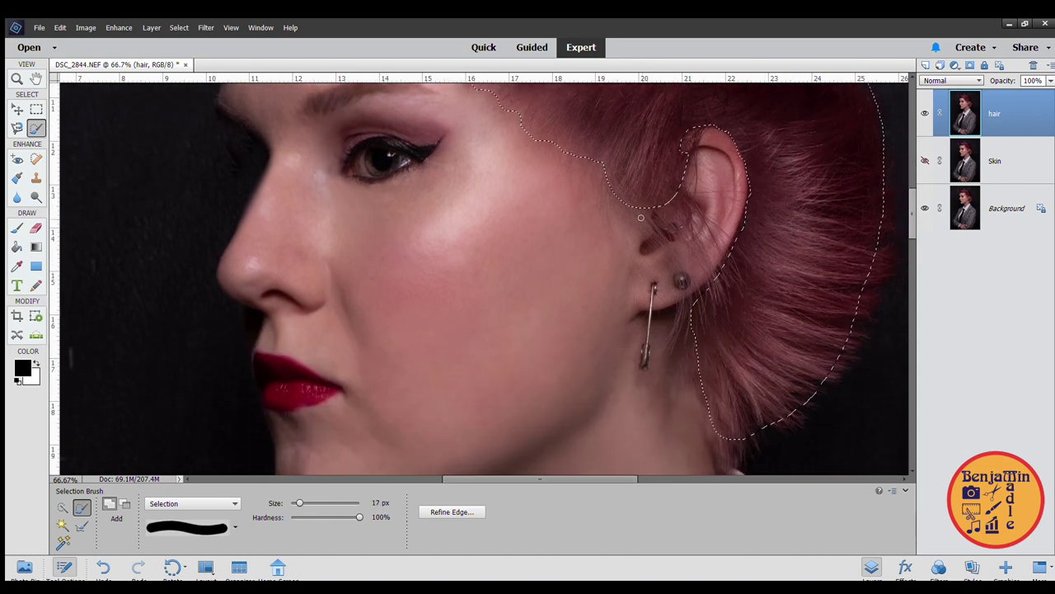
{"action": "left_click_drag", "start_coordinate": [641, 217], "coordinate": [672, 330]}
{"action": "left_click_drag", "start_coordinate": [699, 248], "coordinate": [715, 277]}
{"action": "left_click_drag", "start_coordinate": [706, 220], "coordinate": [722, 262]}
{"action": "left_click_drag", "start_coordinate": [700, 131], "coordinate": [689, 143]}
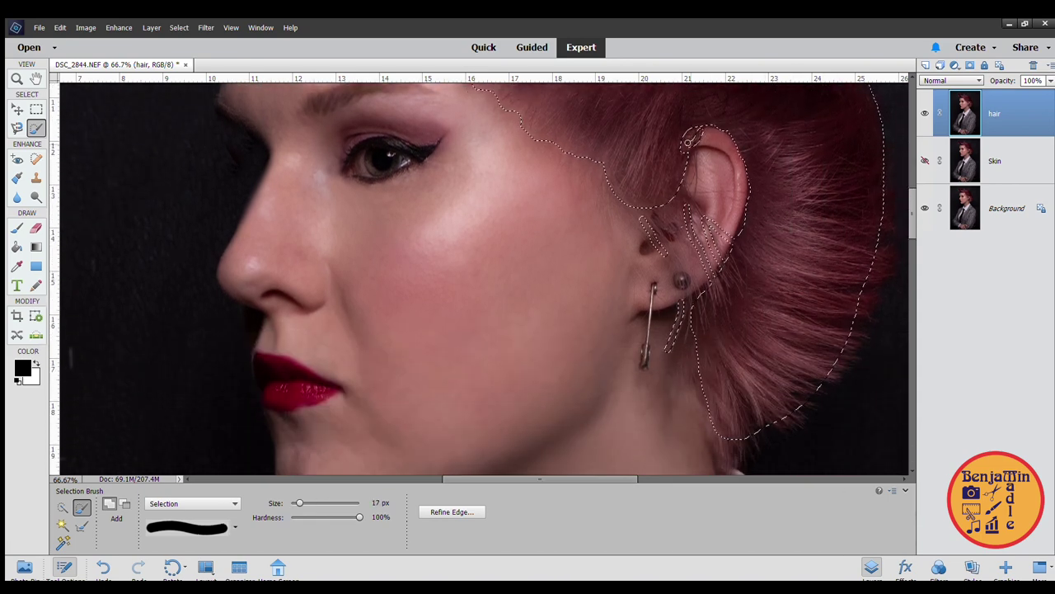
- Check the hair selection's outline along the top and back of the head
{"action": "scroll", "coordinate": [567, 402], "scroll_direction": "down", "scroll_amount": 2}
{"action": "scroll", "coordinate": [567, 402], "scroll_direction": "right", "scroll_amount": 4}
{"action": "scroll", "coordinate": [568, 402], "scroll_direction": "up", "scroll_amount": 4}
{"action": "key", "text": "bracketright"}
{"action": "key", "text": "bracketright"}
{"action": "key", "text": "bracketright"}
{"action": "key", "text": "bracketright"}
{"action": "key", "text": "bracketright"}
{"action": "key", "text": "bracketright"}
{"action": "key", "text": "bracketright"}
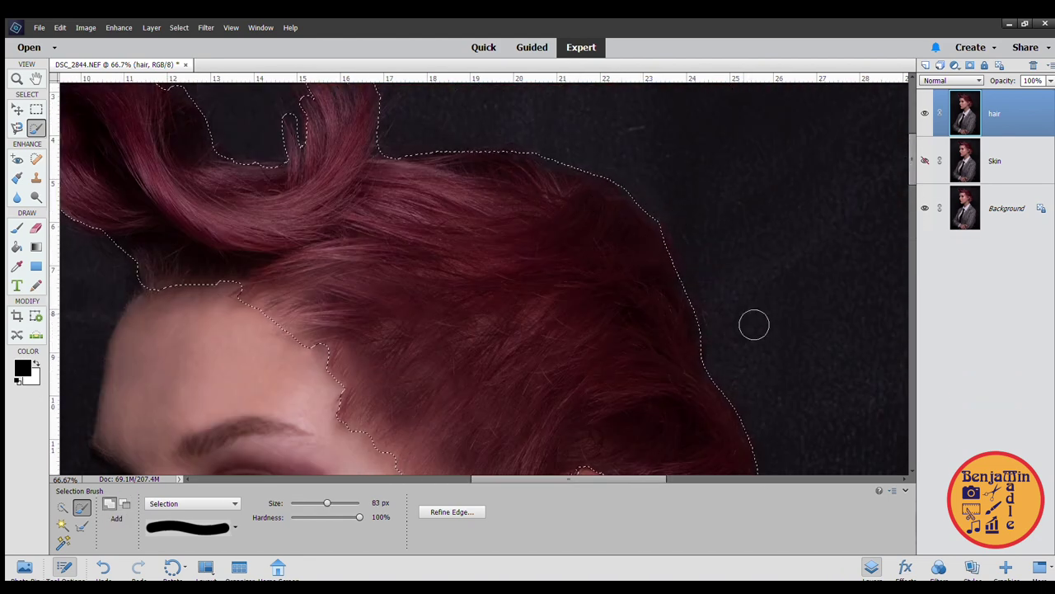
- Try a more saturated red and a lighter tone on the selected hair
{"action": "left_click", "coordinate": [16, 78]}
{"action": "left_click", "coordinate": [299, 507]}
{"action": "left_click", "coordinate": [119, 28]}
{"action": "left_click", "coordinate": [338, 171]}
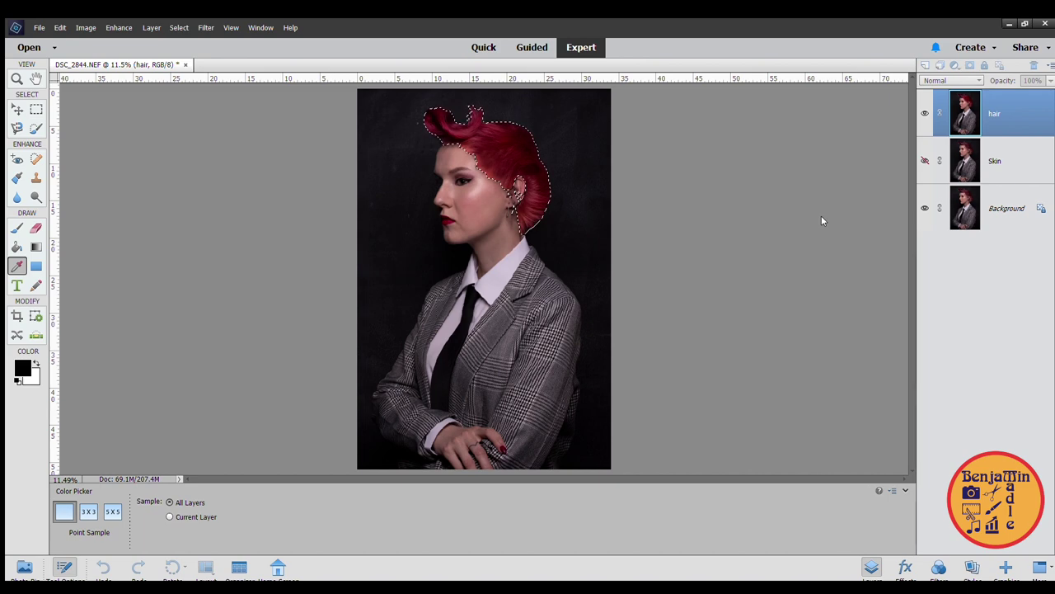
{"action": "key", "text": "z"}
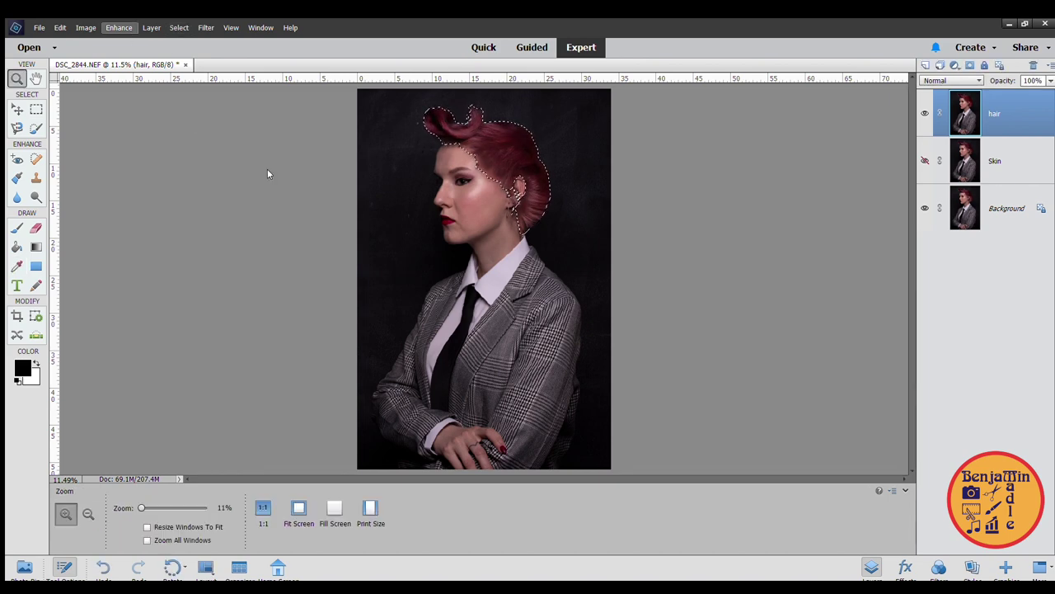
{"action": "key", "text": "i"}
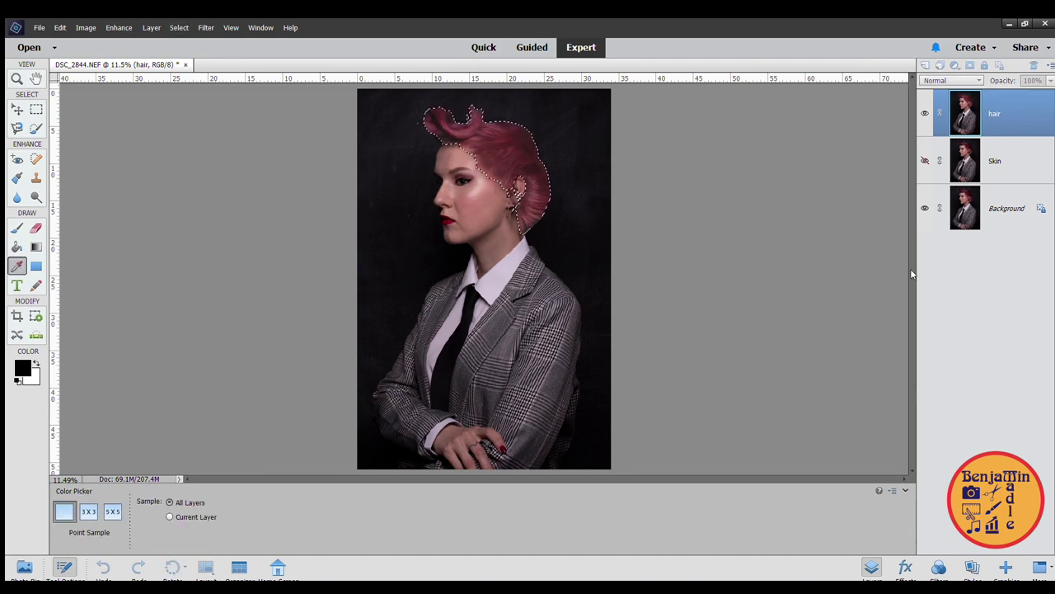
{"action": "key", "text": "z"}
- Undo the last two adjustments to the selected hair
{"action": "left_click", "coordinate": [479, 183]}
{"action": "scroll", "coordinate": [480, 182], "scroll_direction": "up", "scroll_amount": 2}
{"action": "key", "text": "ctrl+z"}
{"action": "key", "text": "ctrl+z"}
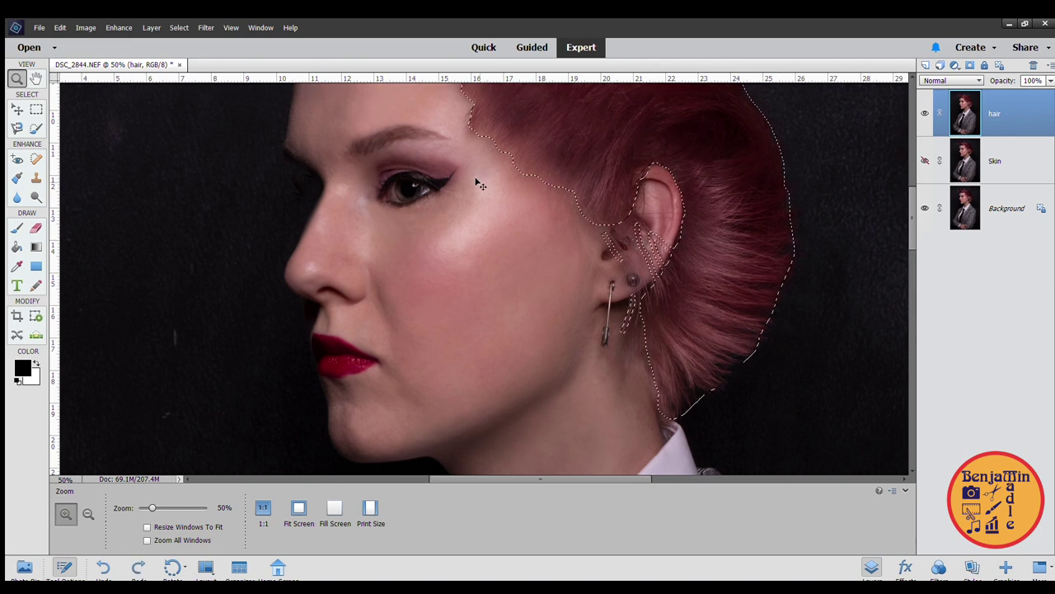
- Adjust the selected hair to a brighter, richer red, and clear the selection
{"action": "left_click", "coordinate": [119, 28]}
{"action": "key", "text": "i"}
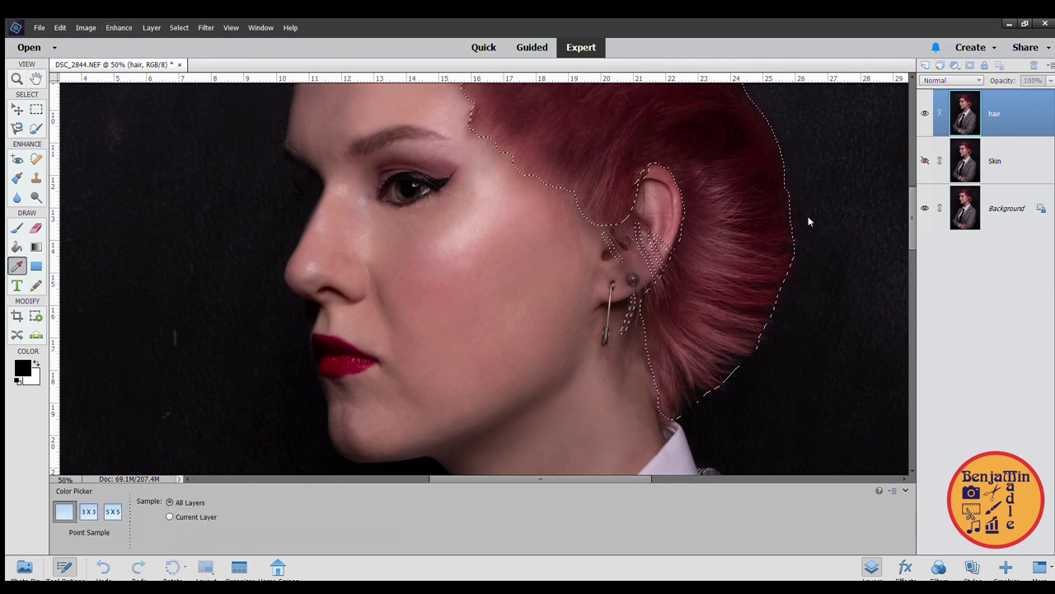
{"action": "left_click_drag", "start_coordinate": [911, 273], "coordinate": [822, 216]}
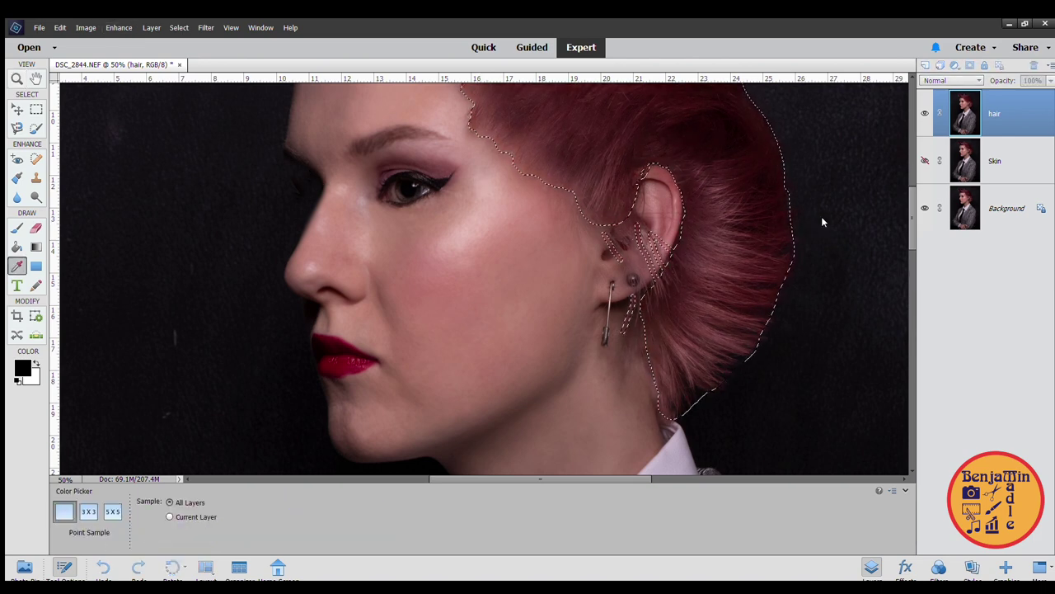
{"action": "key", "text": "ctrl+d"}
{"action": "left_click", "coordinate": [15, 80]}
{"action": "key", "text": "ctrl+0"}
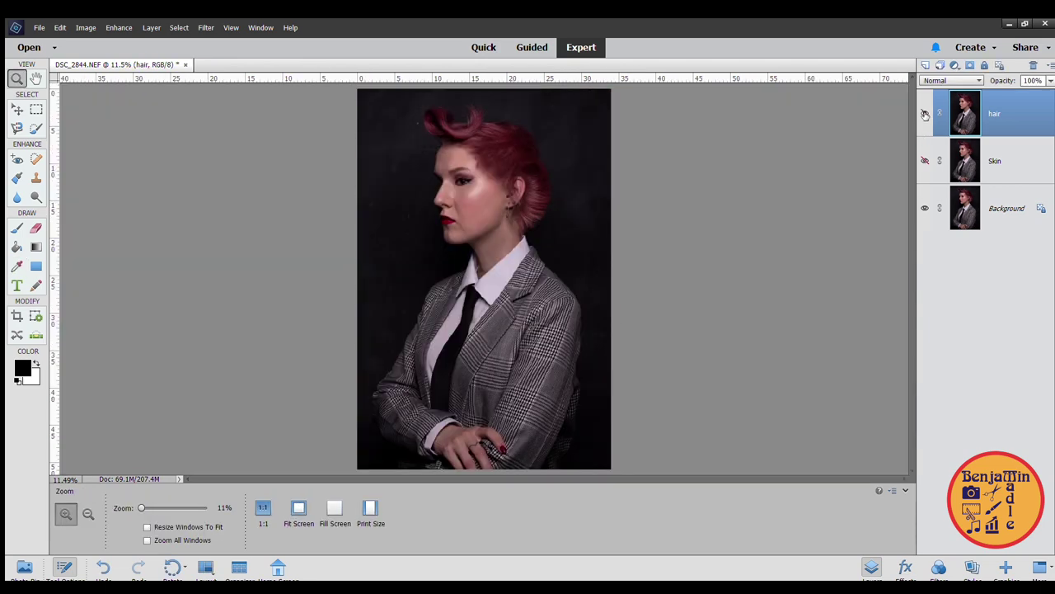
- Inspect the face up close and compare the whole portrait with the hair layer hidden
{"action": "left_click", "coordinate": [465, 198]}
{"action": "scroll", "coordinate": [467, 198], "scroll_direction": "up", "scroll_amount": 3}
{"action": "scroll", "coordinate": [569, 239], "scroll_direction": "up", "scroll_amount": 3}
{"action": "key", "text": "s"}
{"action": "key", "text": "z"}
{"action": "left_click", "coordinate": [299, 507]}
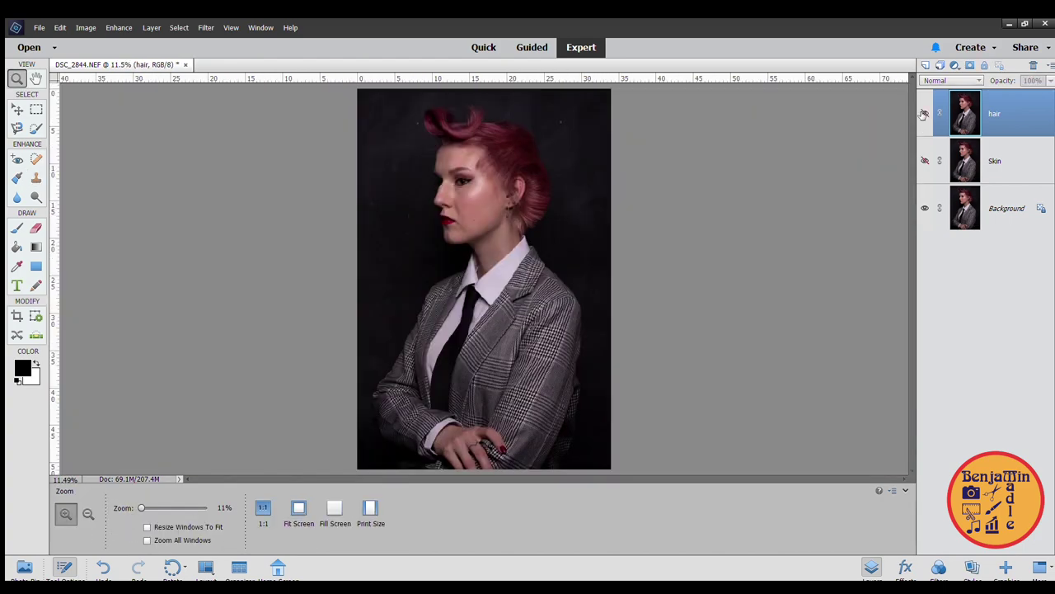
- Clean up the lip edges on a new makeup layer with a 44 px Clone Stamp
{"action": "left_click", "coordinate": [446, 285]}
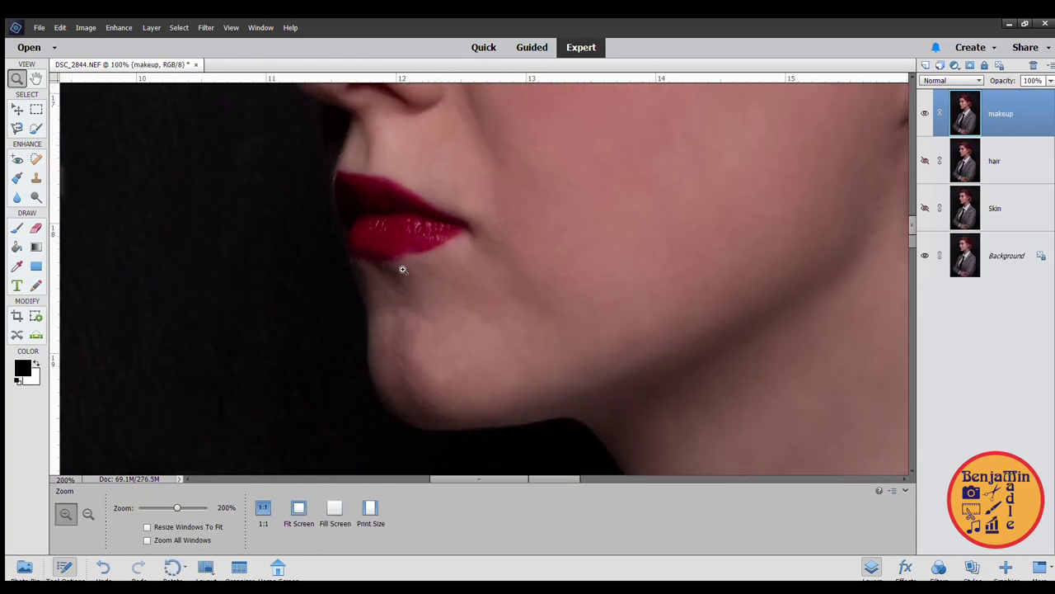
{"action": "left_click", "coordinate": [402, 272]}
{"action": "key", "text": "s"}
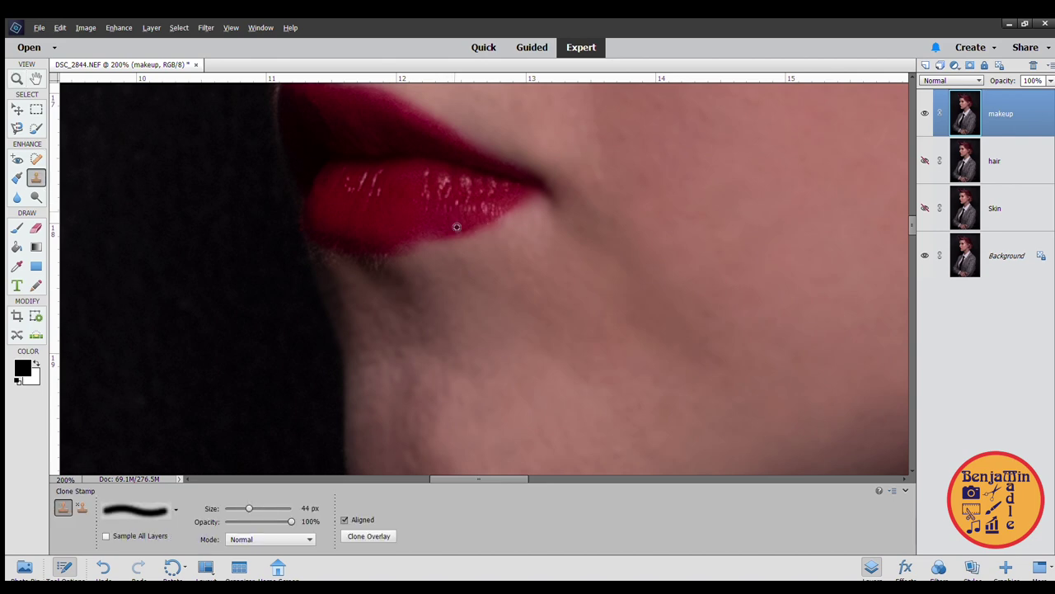
{"action": "scroll", "coordinate": [316, 253], "scroll_direction": "up", "scroll_amount": 3}
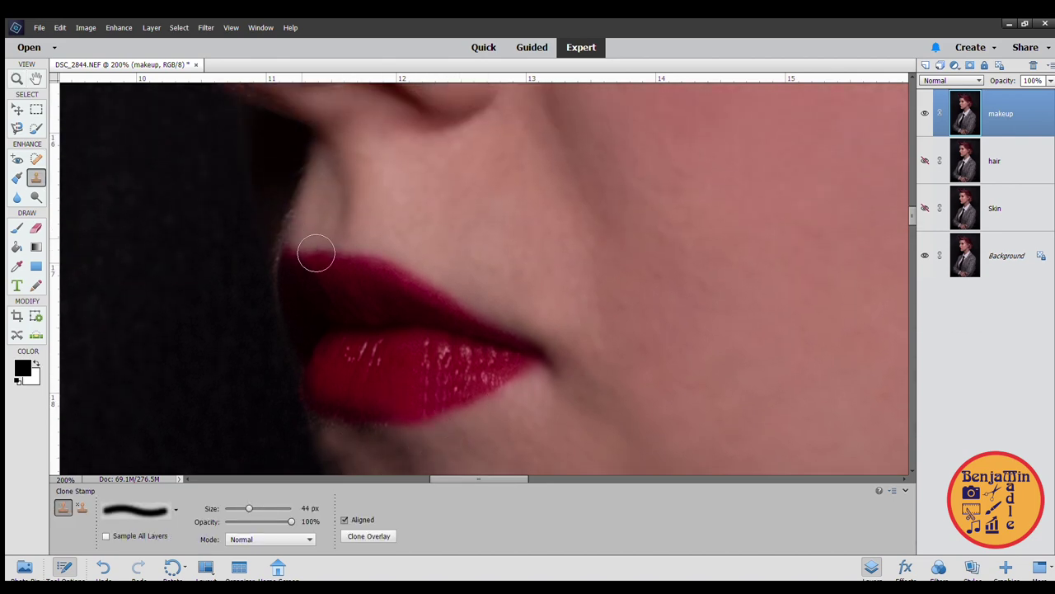
{"action": "key", "text": "z"}
{"action": "key", "text": "ctrl+0"}
- Retouch the upper eyelid near the eye's inner corner with the 44 px Clone Stamp
{"action": "scroll", "coordinate": [445, 197], "scroll_direction": "up", "scroll_amount": 7}
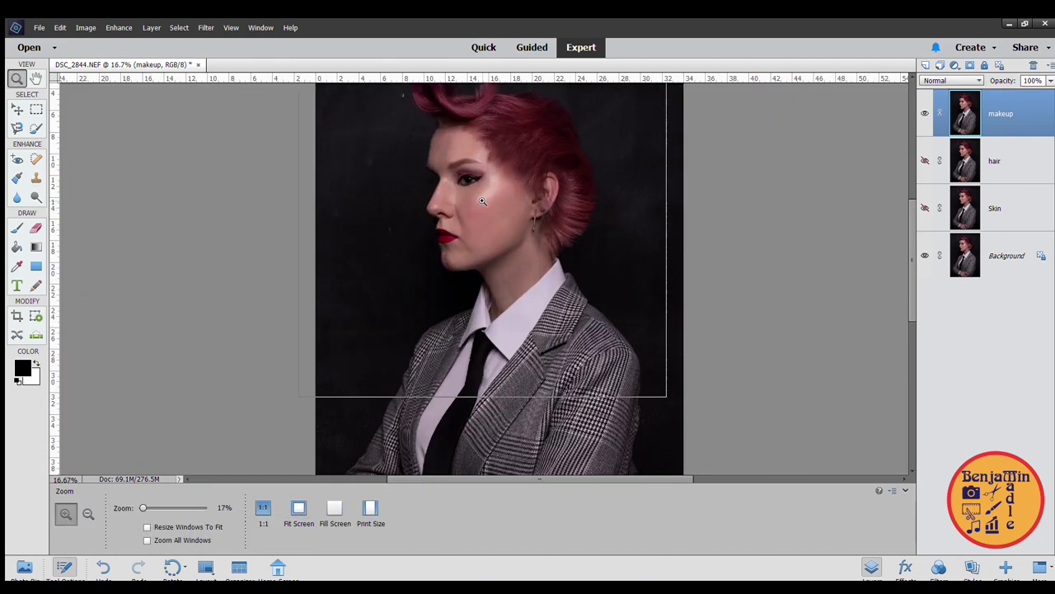
{"action": "scroll", "coordinate": [420, 216], "scroll_direction": "down", "scroll_amount": 3}
{"action": "scroll", "coordinate": [424, 180], "scroll_direction": "up", "scroll_amount": 3}
{"action": "key", "text": "s"}
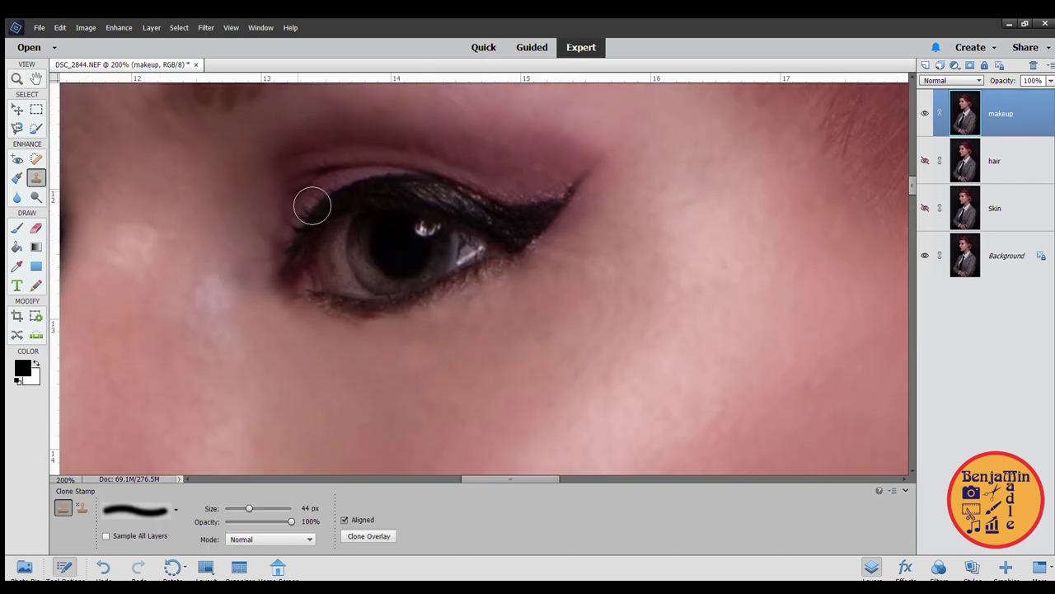
- Paint a thin dark brown liner along the lower lash line with a 6 px brush and a colour sampled there
{"action": "left_click", "coordinate": [16, 227]}
{"action": "left_click", "coordinate": [391, 313], "text": "alt"}
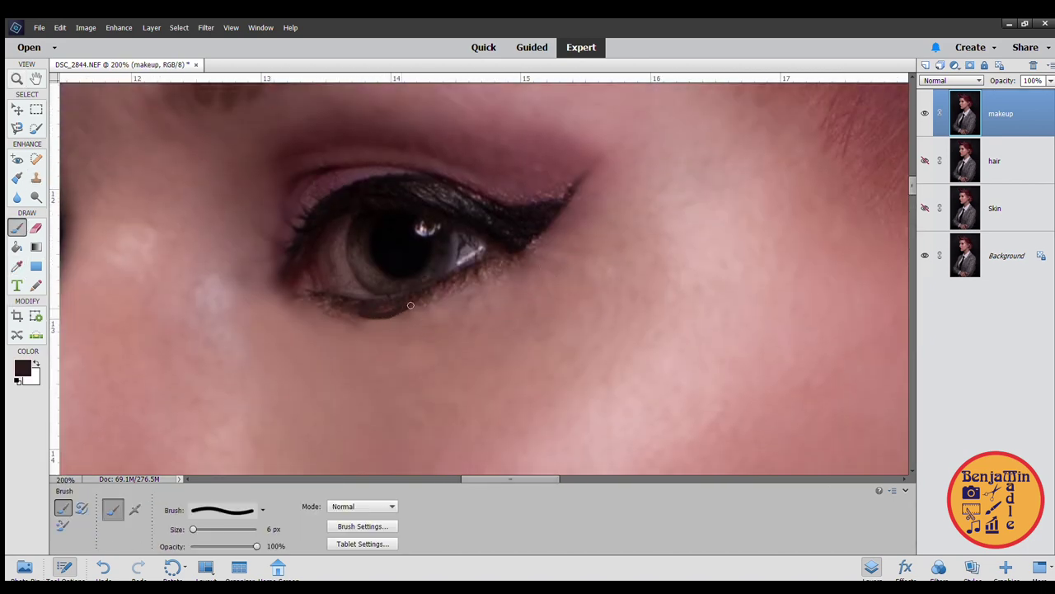
{"action": "left_click", "coordinate": [35, 178]}
{"action": "mouse_move", "coordinate": [451, 283]}
{"action": "left_mouse_down"}
{"action": "mouse_move", "coordinate": [487, 275]}
{"action": "mouse_move", "coordinate": [386, 348]}
{"action": "mouse_move", "coordinate": [296, 316]}
{"action": "left_mouse_up"}
- Compare the portrait with the makeup layer hidden and shown
{"action": "left_click", "coordinate": [16, 78]}
{"action": "left_click", "coordinate": [299, 509]}
{"action": "left_click", "coordinate": [924, 114]}
{"action": "left_click", "coordinate": [924, 114]}
{"action": "scroll", "coordinate": [462, 195], "scroll_direction": "up", "scroll_amount": 2}
{"action": "left_click", "coordinate": [925, 114]}
{"action": "left_click", "coordinate": [924, 114]}
- Paint a thick soft liner along the lower lash line, joining the wing, in the near-black sampled from the upper eyeliner
{"action": "scroll", "coordinate": [460, 188], "scroll_direction": "up", "scroll_amount": 2}
{"action": "scroll", "coordinate": [442, 210], "scroll_direction": "up", "scroll_amount": 4}
{"action": "scroll", "coordinate": [443, 210], "scroll_direction": "up", "scroll_amount": 2}
{"action": "left_click", "coordinate": [16, 228]}
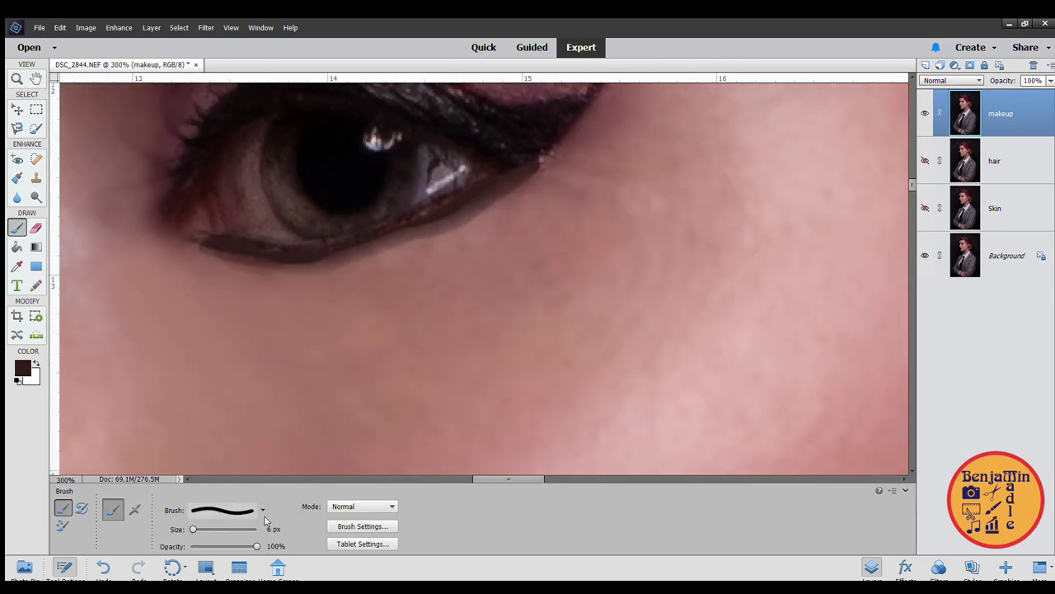
{"action": "left_click", "coordinate": [257, 451]}
{"action": "left_click", "coordinate": [16, 266]}
{"action": "left_click", "coordinate": [510, 142]}
{"action": "left_click", "coordinate": [17, 228]}
{"action": "mouse_move", "coordinate": [214, 250]}
{"action": "left_mouse_down"}
{"action": "mouse_move", "coordinate": [448, 228]}
{"action": "mouse_move", "coordinate": [559, 145]}
{"action": "mouse_move", "coordinate": [172, 220]}
{"action": "mouse_move", "coordinate": [200, 249]}
{"action": "left_mouse_up"}
{"action": "scroll", "coordinate": [226, 220], "scroll_direction": "up", "scroll_amount": 3}
{"action": "left_click", "coordinate": [36, 197]}
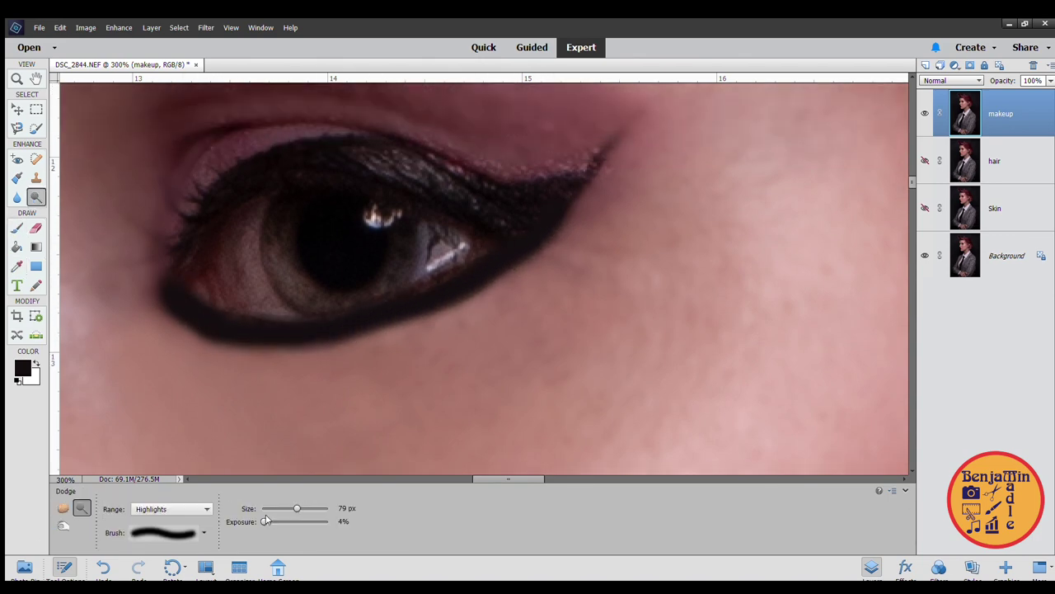
- Compare the portrait with and without the makeup layer and examine the lower eyeliner up close
{"action": "key", "text": "z"}
{"action": "key", "text": "ctrl+0"}
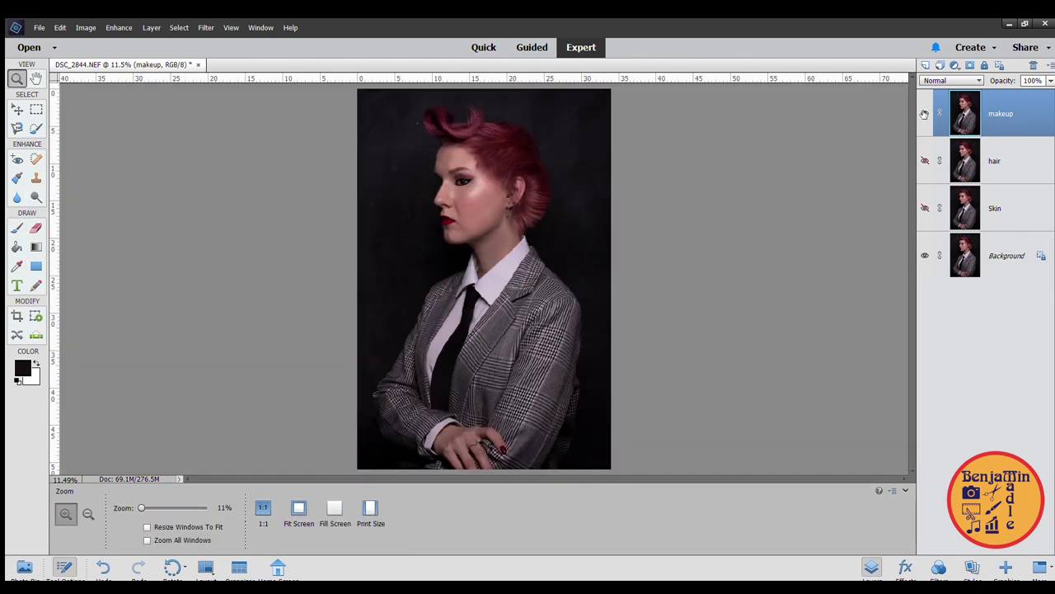
{"action": "scroll", "coordinate": [465, 189], "scroll_direction": "up", "scroll_amount": 3}
{"action": "left_click", "coordinate": [924, 115]}
{"action": "left_click", "coordinate": [924, 114]}
{"action": "scroll", "coordinate": [460, 185], "scroll_direction": "up", "scroll_amount": 5}
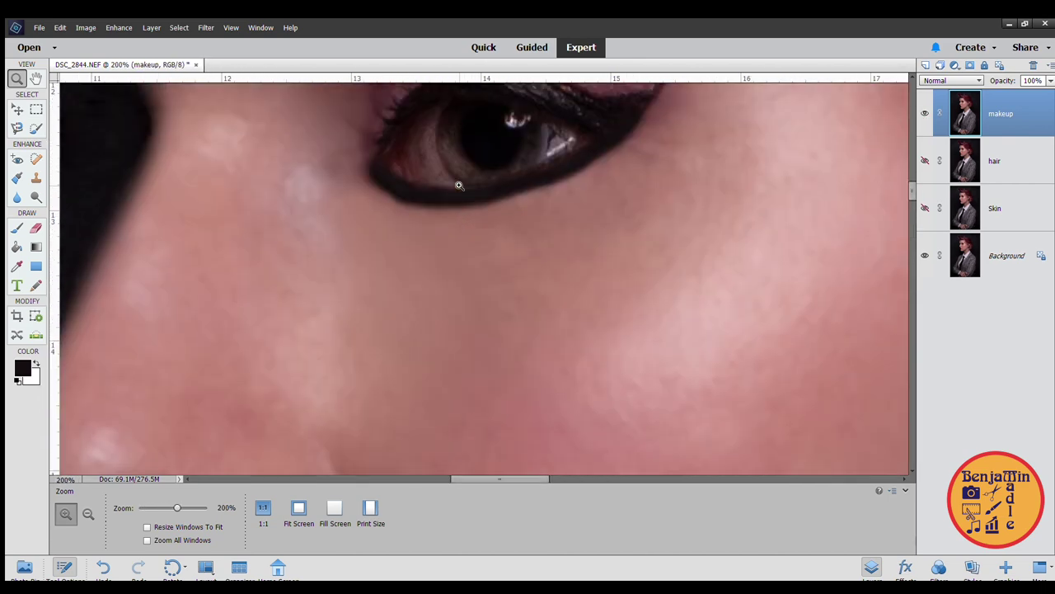
- Touch up the eyeshadow on the upper eyelid with the 44 px Clone Stamp
{"action": "scroll", "coordinate": [459, 185], "scroll_direction": "up", "scroll_amount": 2}
{"action": "key", "text": "s"}
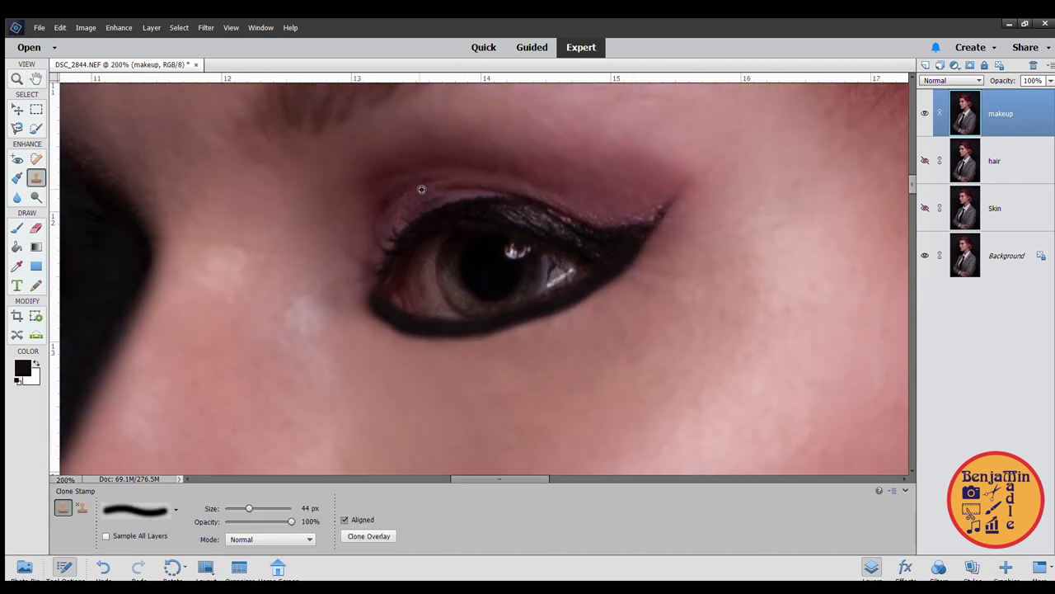
{"action": "left_click", "coordinate": [17, 78]}
{"action": "left_click", "coordinate": [299, 508]}
- Hide the makeup layer and show the hair layer, comparing the portrait with and without it
{"action": "left_click", "coordinate": [925, 114]}
{"action": "left_click", "coordinate": [926, 160]}
{"action": "left_click", "coordinate": [926, 161]}
{"action": "left_click", "coordinate": [926, 160]}
{"action": "left_click", "coordinate": [925, 160]}
{"action": "left_click", "coordinate": [925, 160]}
- Dodge the chin on the hair layer with a 99 px brush, Highlights range and 4% exposure, and compare the result
{"action": "scroll", "coordinate": [461, 240], "scroll_direction": "up", "scroll_amount": 5}
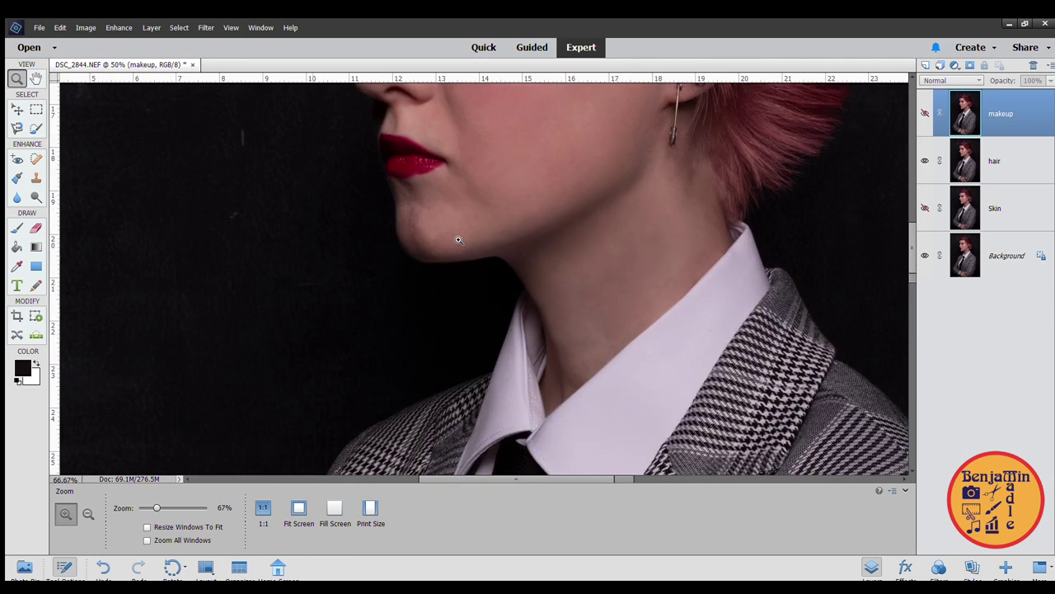
{"action": "left_click", "coordinate": [36, 198]}
{"action": "left_click", "coordinate": [982, 179]}
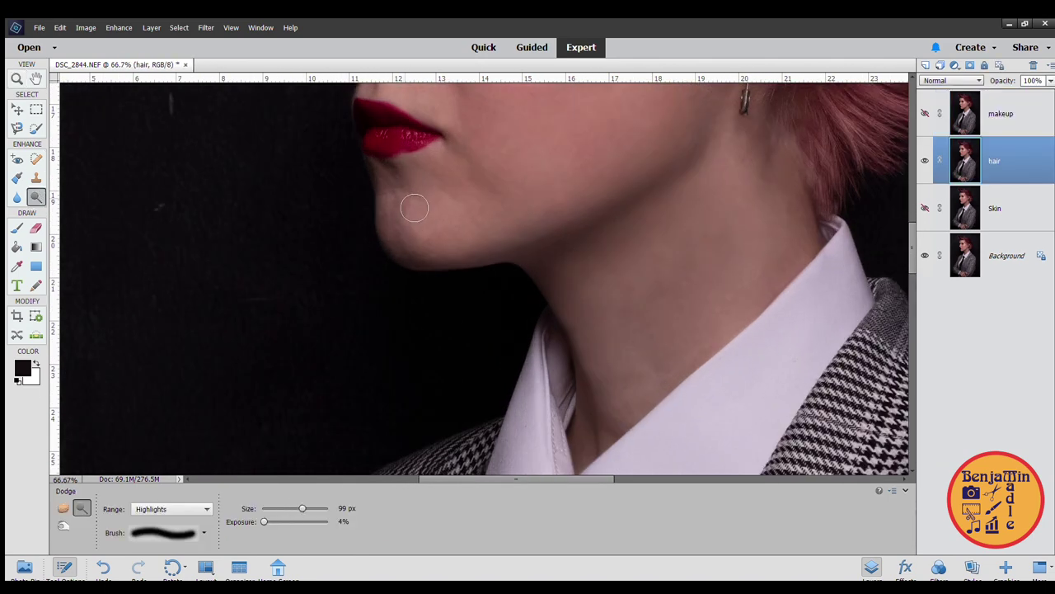
{"action": "left_click", "coordinate": [17, 79]}
{"action": "left_click", "coordinate": [299, 506]}
{"action": "left_click", "coordinate": [925, 161]}
{"action": "left_click", "coordinate": [925, 161]}
- Smooth the chin's edge against the dark background with a 101 px Clone Stamp
{"action": "scroll", "coordinate": [460, 239], "scroll_direction": "up", "scroll_amount": 6}
{"action": "left_click", "coordinate": [36, 178]}
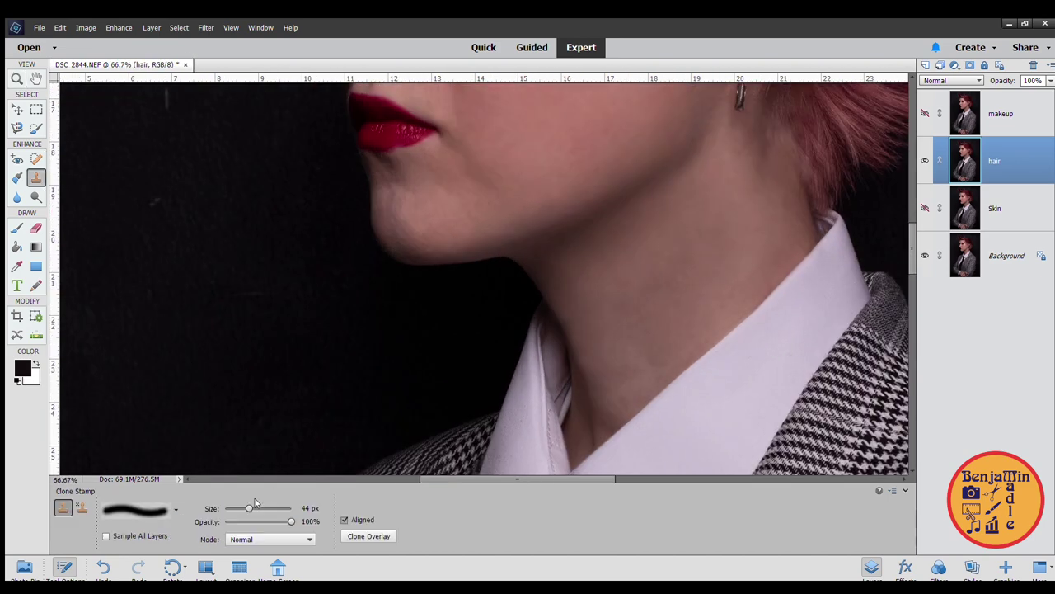
{"action": "left_click_drag", "start_coordinate": [261, 508], "coordinate": [282, 508]}
{"action": "left_click_drag", "start_coordinate": [282, 507], "coordinate": [260, 507]}
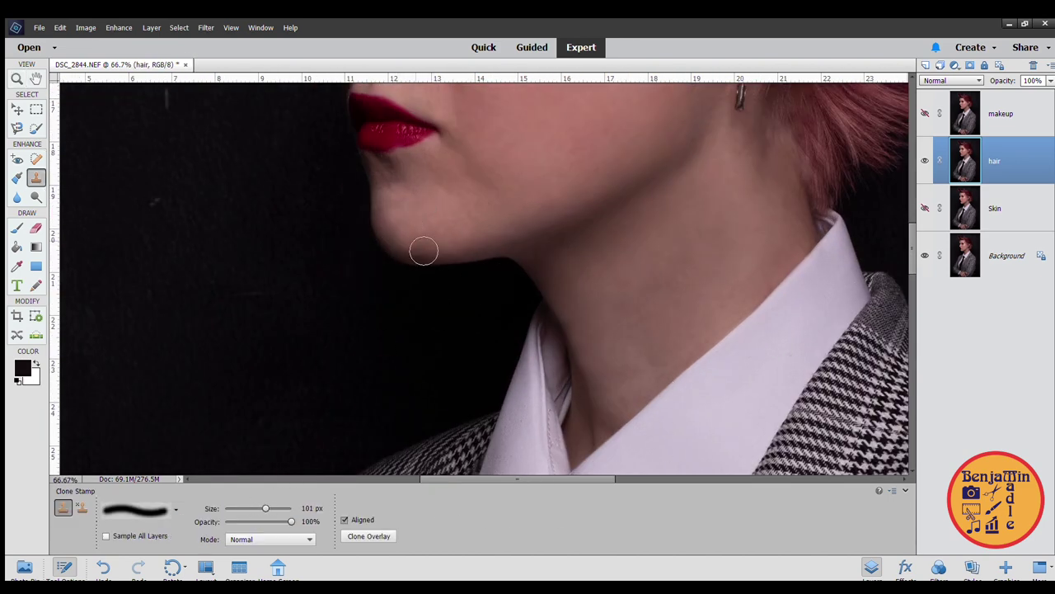
{"action": "left_click", "coordinate": [17, 79]}
{"action": "left_click", "coordinate": [304, 508]}
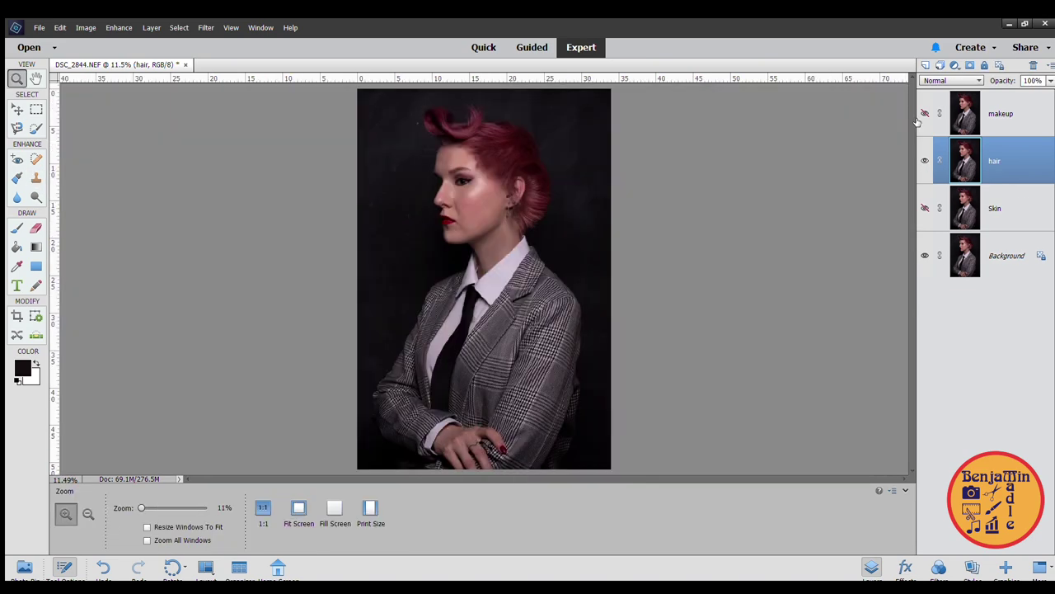
- Refine the underside of the jaw toward the neck with the 101 px Clone Stamp at 100% zoom
{"action": "scroll", "coordinate": [453, 247], "scroll_direction": "up", "scroll_amount": 5}
{"action": "left_click", "coordinate": [36, 178]}
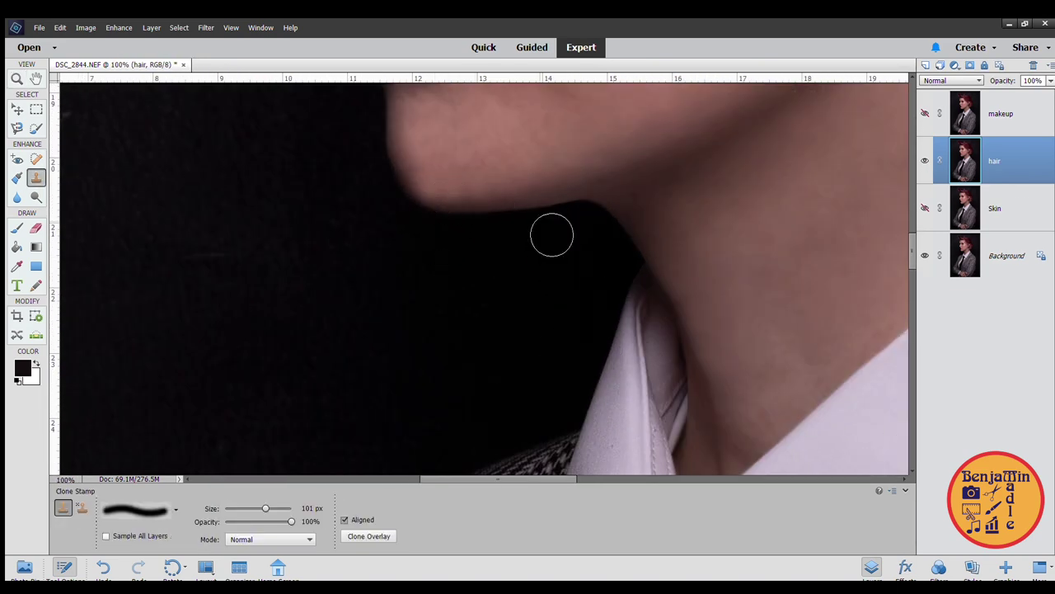
{"action": "key", "text": "z"}
{"action": "key", "text": "ctrl+0"}
- Delete the makeup layer
{"action": "left_click", "coordinate": [1003, 114]}
{"action": "key", "text": "Delete"}
{"action": "key", "text": "ctrl+z"}
{"action": "key", "text": "ctrl+y"}
- Burn the underside of the chin with a 69 px brush, Highlights range and 4% exposure
{"action": "scroll", "coordinate": [458, 246], "scroll_direction": "up", "scroll_amount": 3}
{"action": "key", "text": "s"}
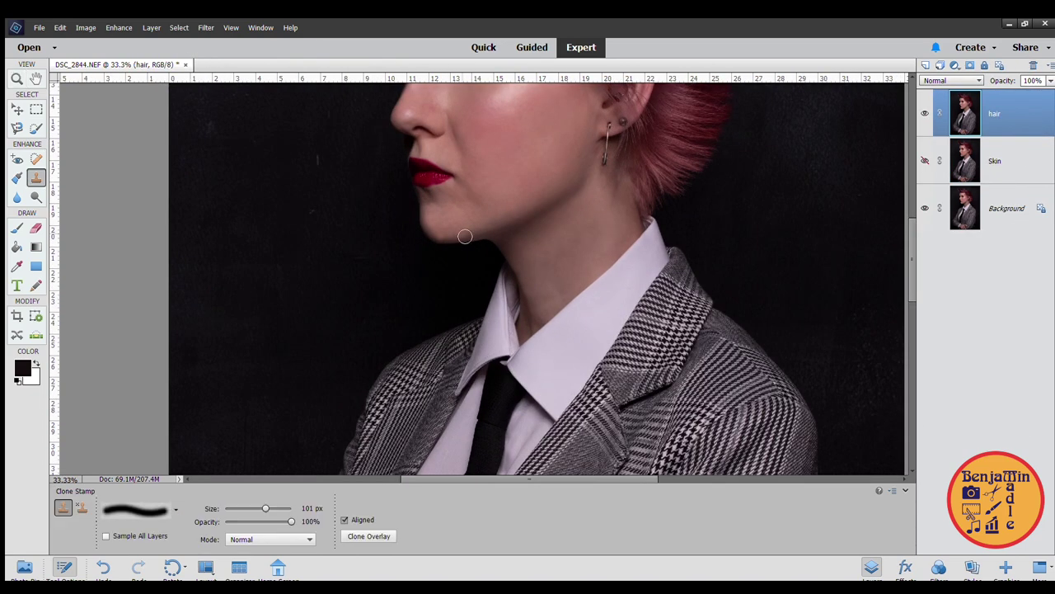
{"action": "key", "text": "o"}
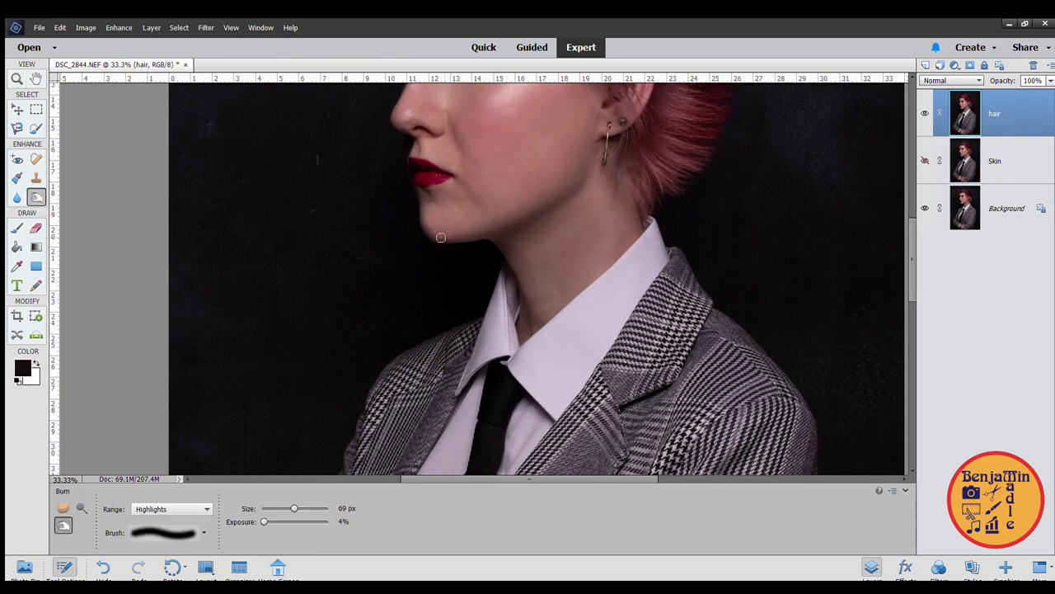
{"action": "key", "text": "z"}
{"action": "key", "text": "ctrl+0"}
- Touch up the area just below the chin with the 101 px Clone Stamp, and hide the hair layer for comparison
{"action": "left_click", "coordinate": [436, 250]}
{"action": "left_click", "coordinate": [435, 250]}
{"action": "left_click", "coordinate": [435, 249]}
{"action": "left_click", "coordinate": [435, 250]}
{"action": "key", "text": "s"}
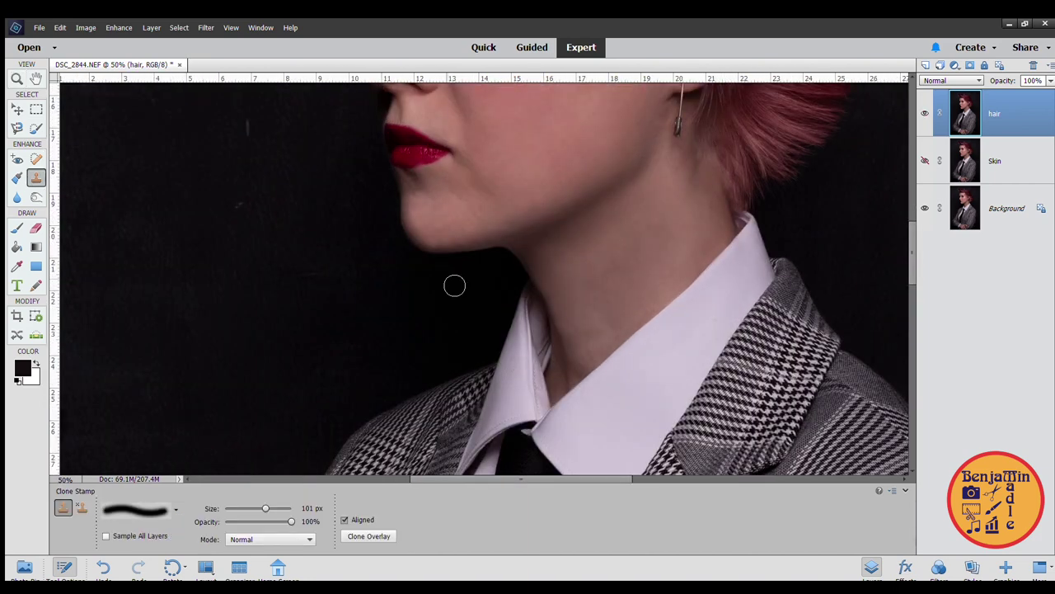
{"action": "key", "text": "z"}
{"action": "key", "text": "ctrl+0"}
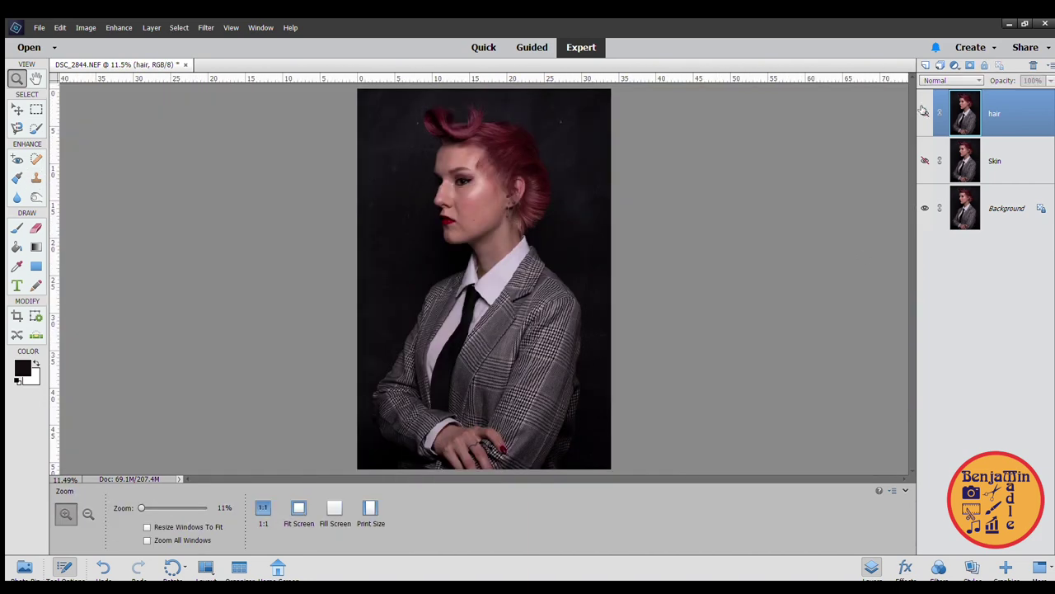